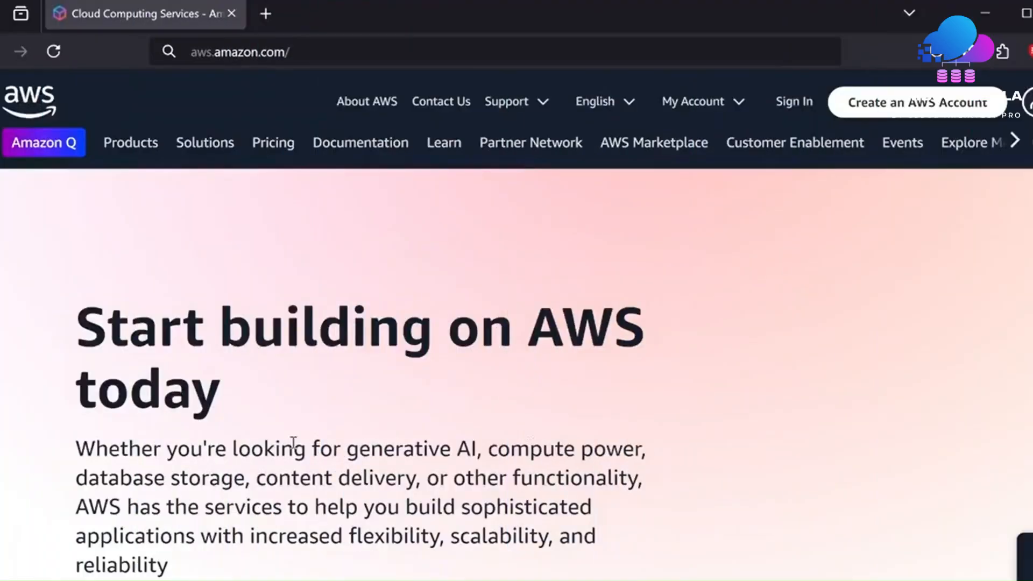
# - Go from the AWS homepage via the Free Tier page to the sign-up form's root email field
pyautogui.scroll(-2, 661, 306)
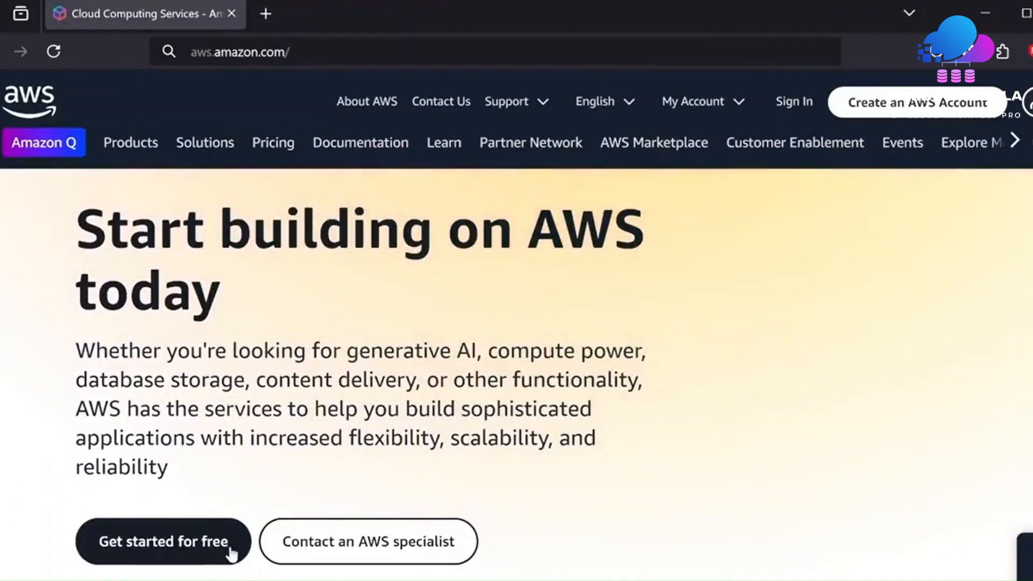
pyautogui.click(226, 544)
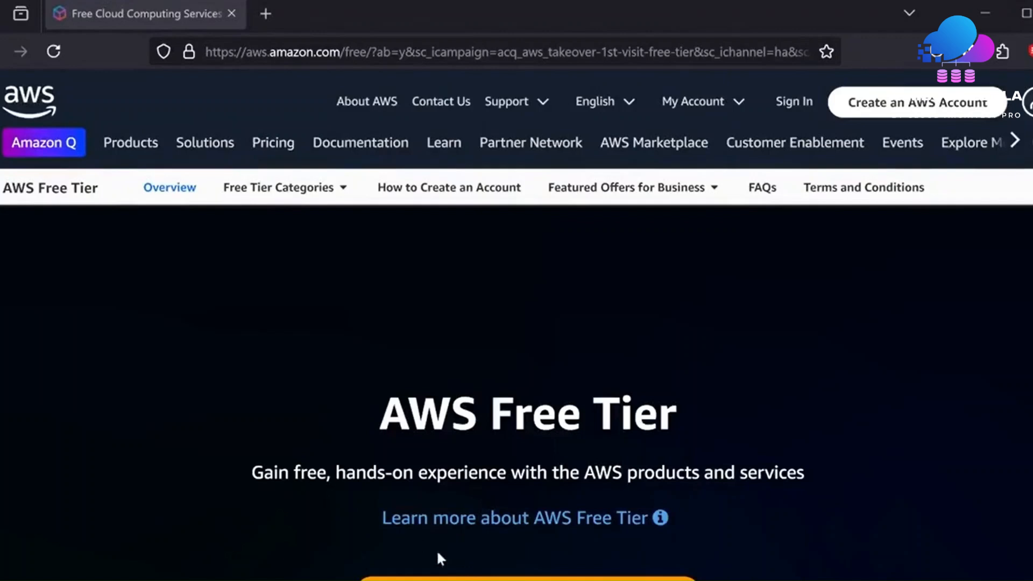
pyautogui.click(495, 579)
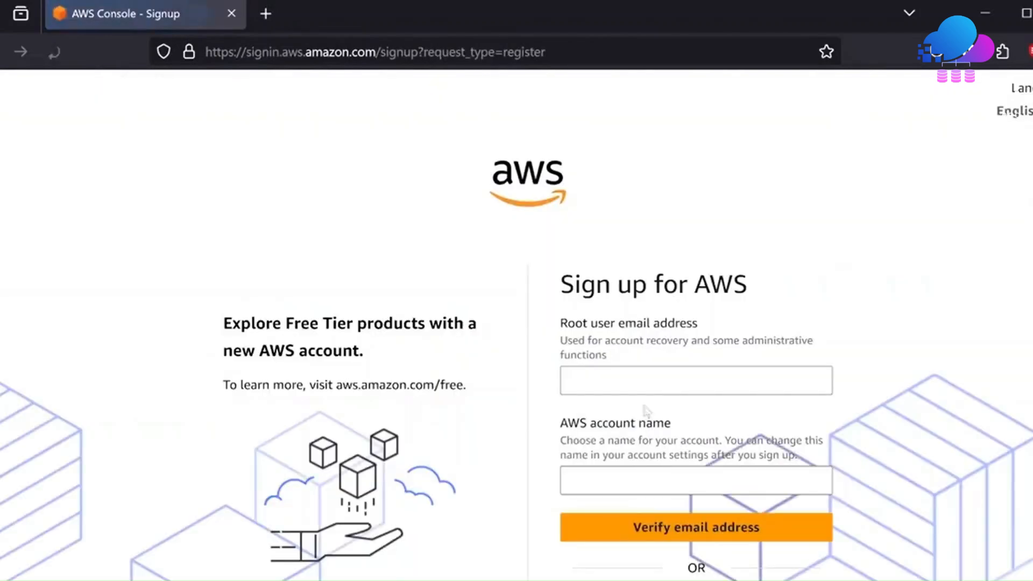
pyautogui.click(638, 382)
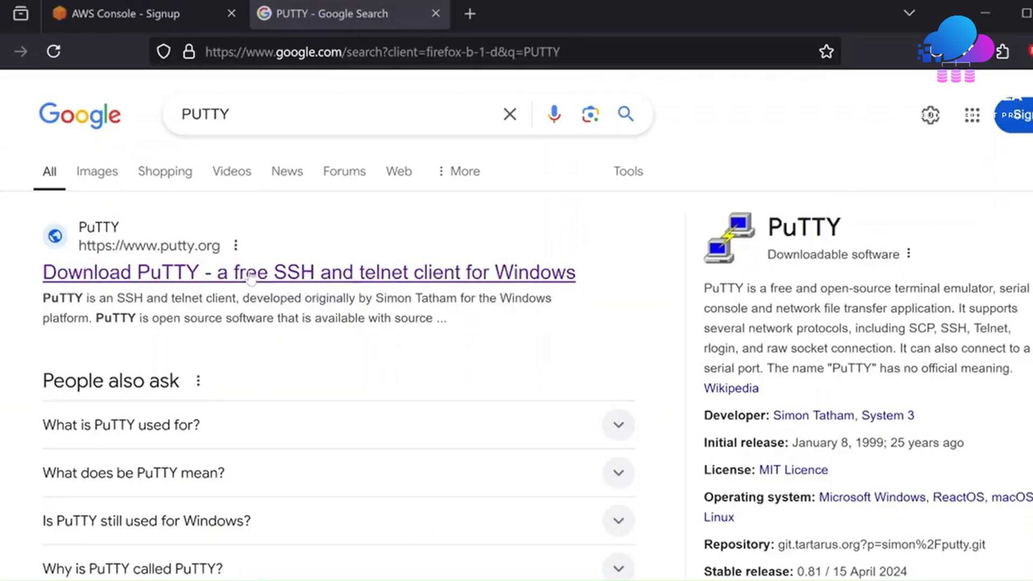
# - Download putty-64bit-0.81-installer.msi from putty.org and open it
pyautogui.click(255, 273)
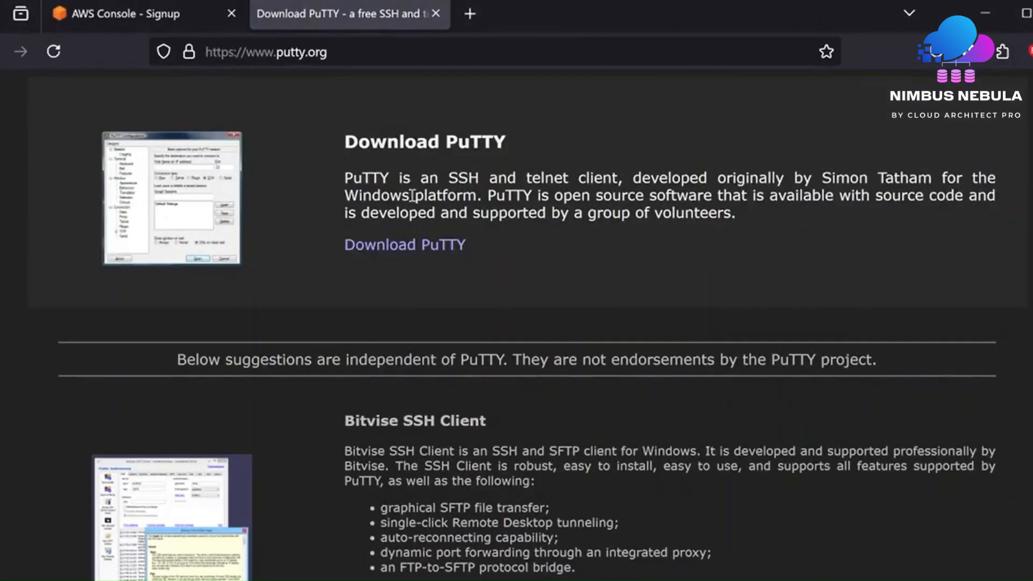
pyautogui.click(427, 244)
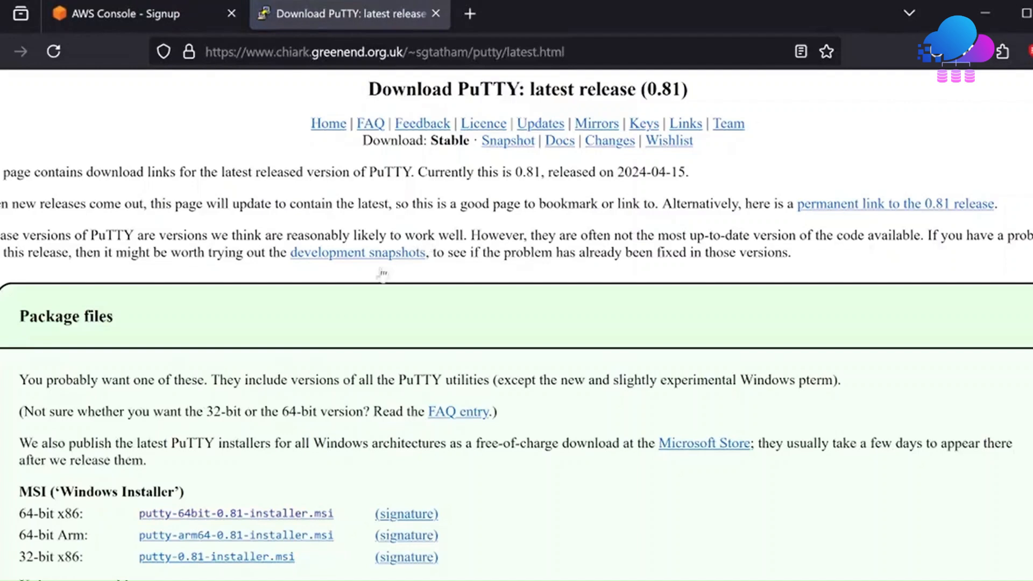
pyautogui.click(279, 515)
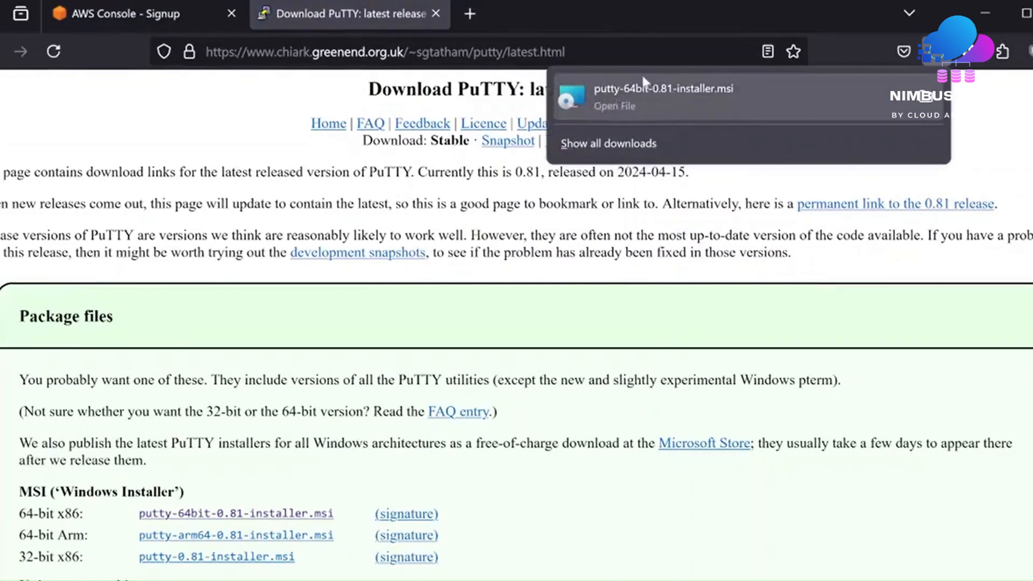
pyautogui.click(649, 100)
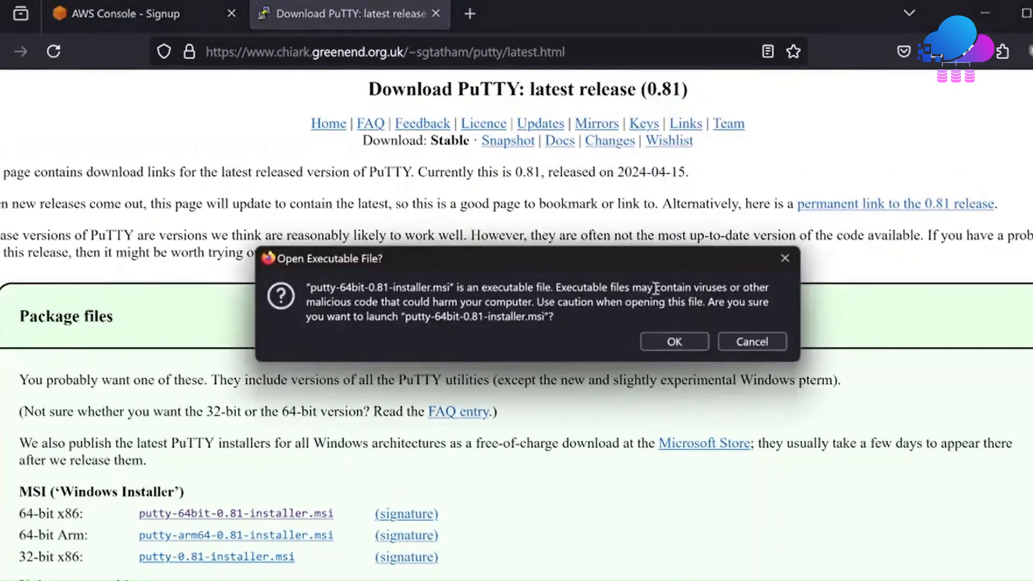
# - Install PuTTY 0.81 (64-bit) into the default C:\Program Files\PuTTY\ folder
pyautogui.click(674, 340)
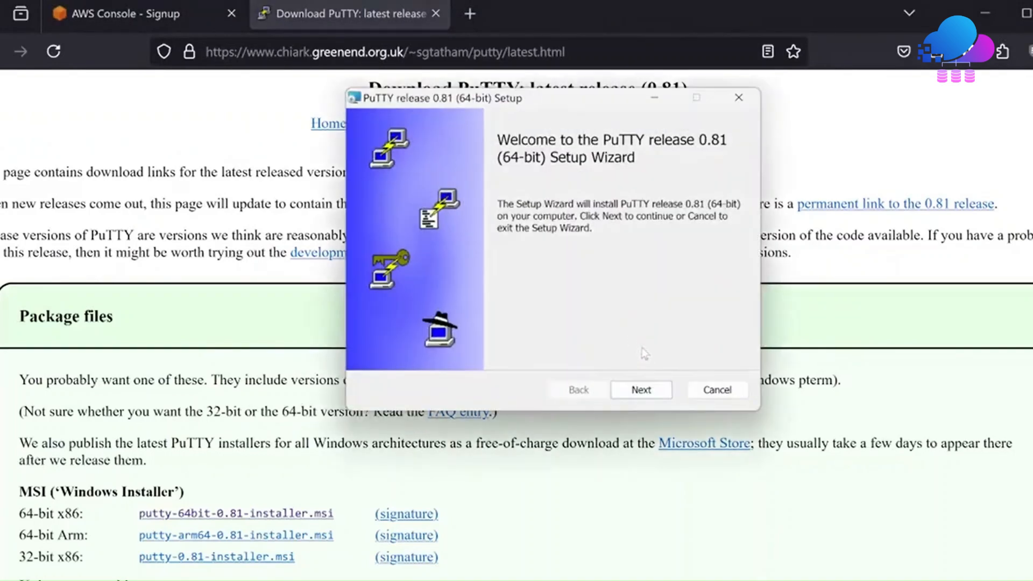
pyautogui.click(643, 390)
pyautogui.click(646, 388)
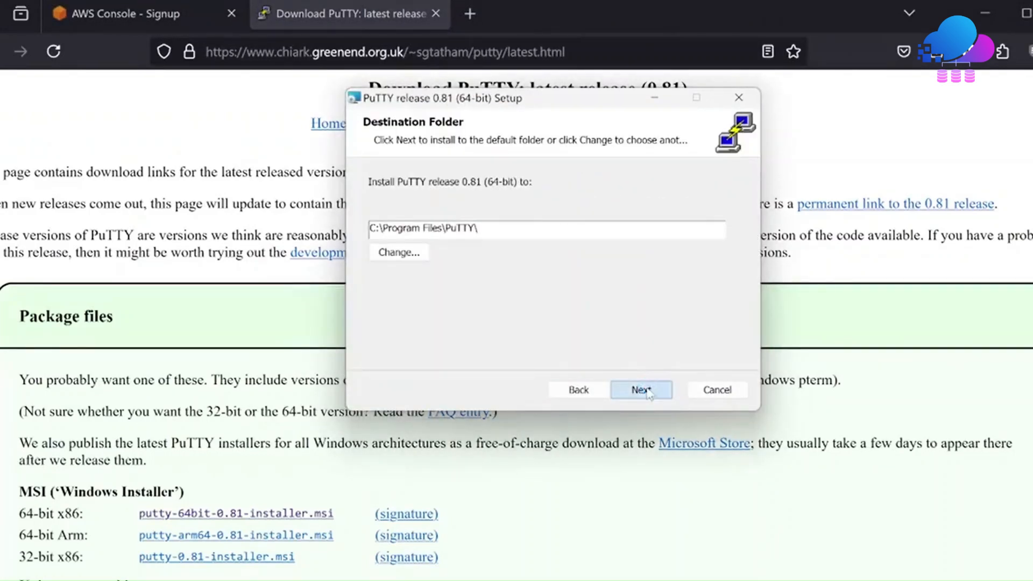
pyautogui.click(647, 389)
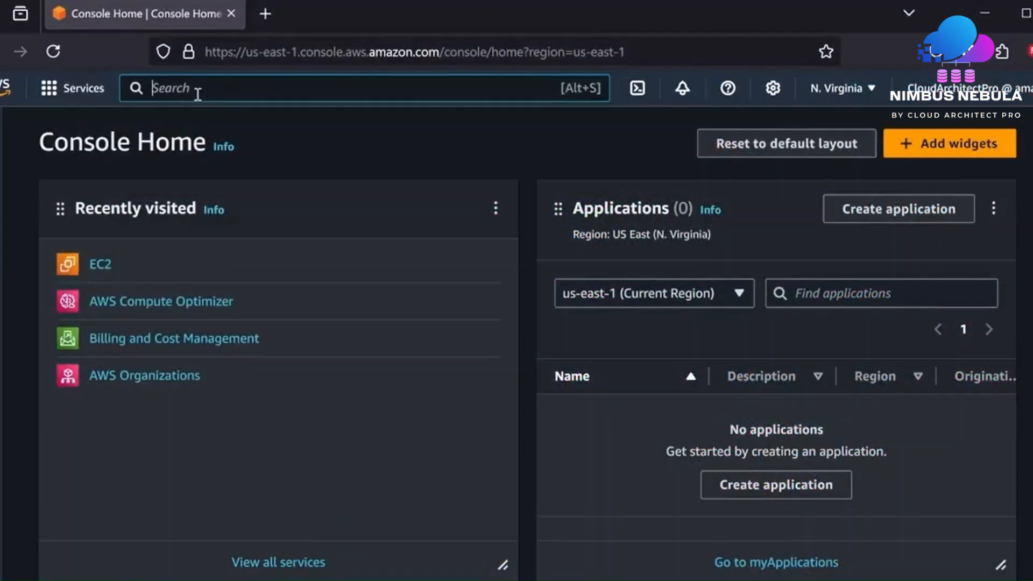
# - Search for EC2 in the console and open the us-east-1 EC2 Dashboard
pyautogui.write('E')
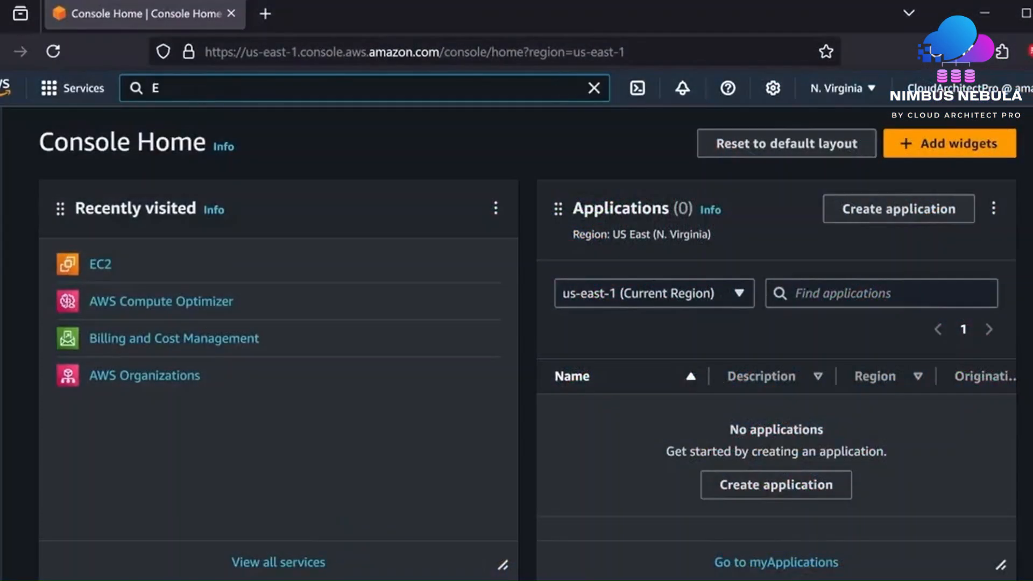
pyautogui.write('C2')
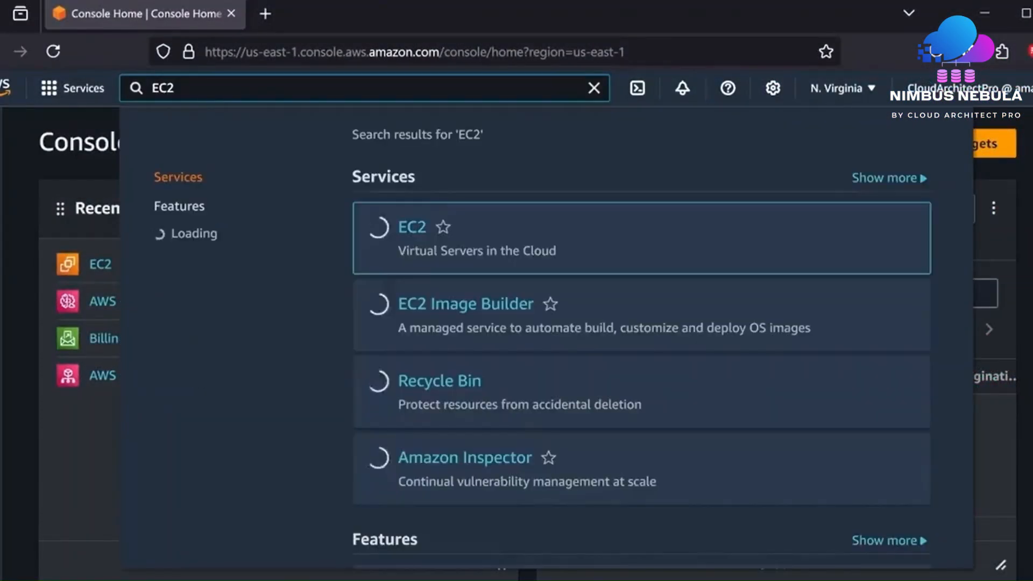
pyautogui.click(421, 229)
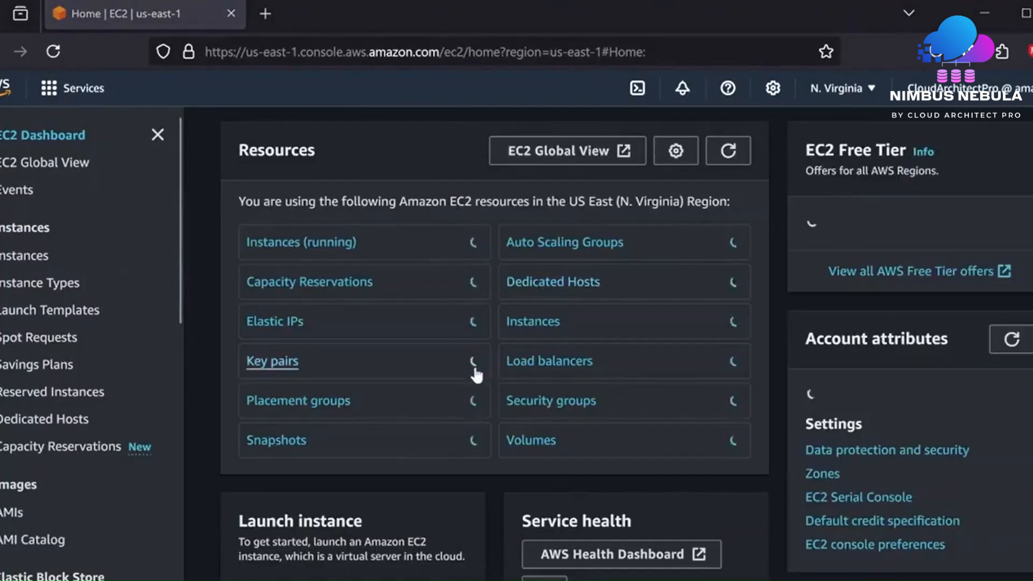
pyautogui.scroll(-3, 476, 375)
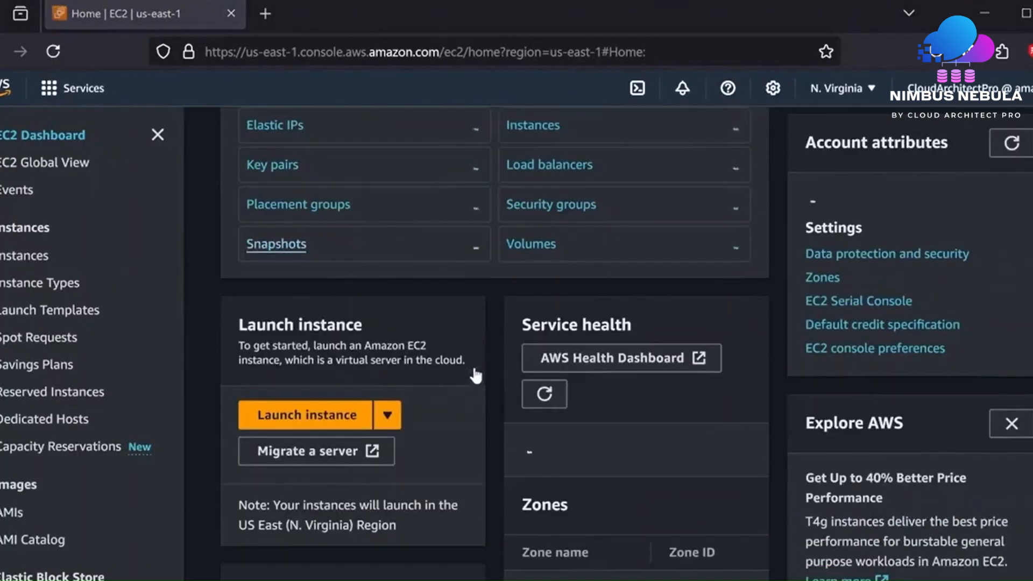
# - Start launching a new instance and name it My Web Server
pyautogui.click(337, 417)
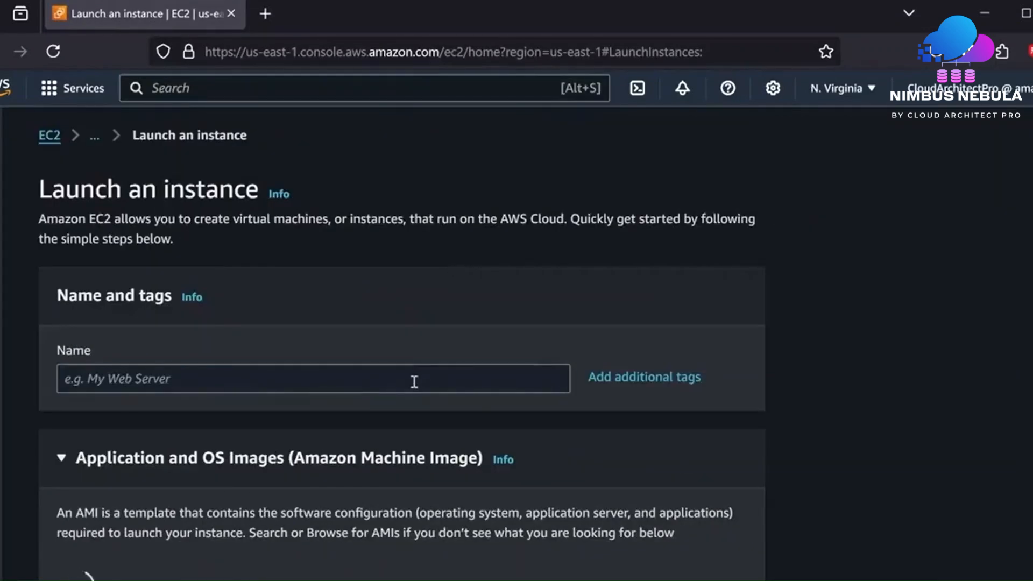
pyautogui.click(413, 381)
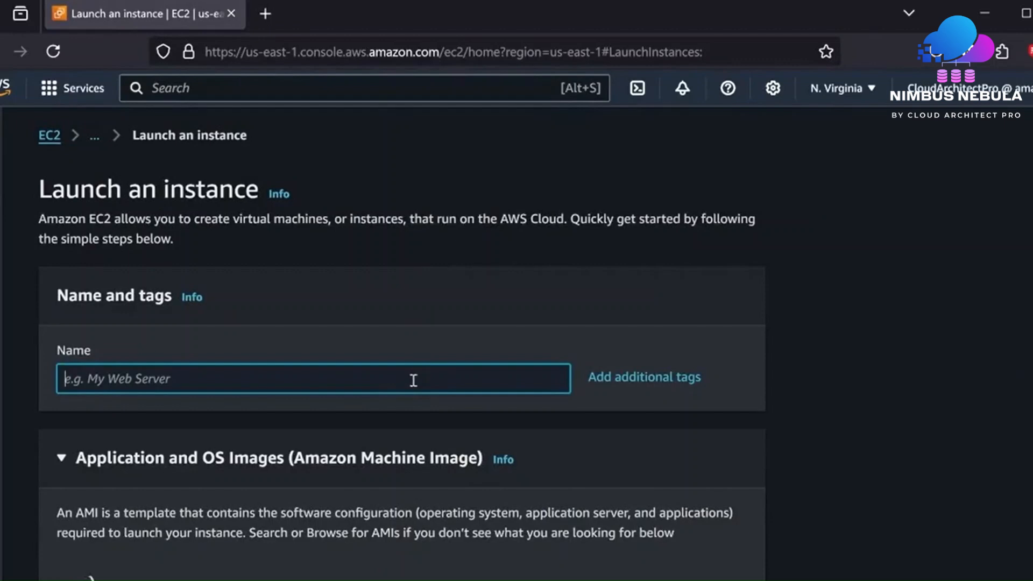
pyautogui.write('My Web Server')
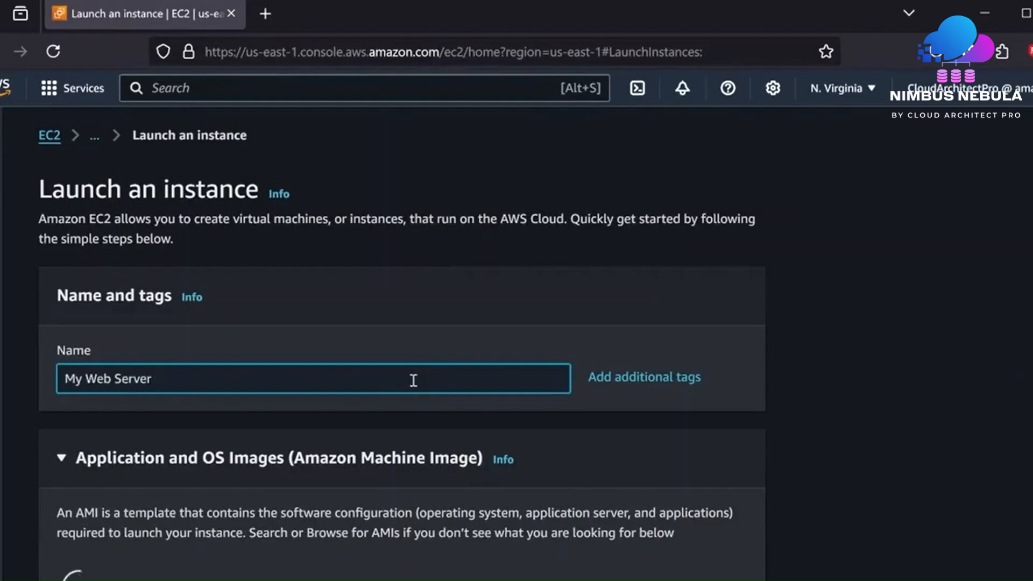
pyautogui.click(483, 310)
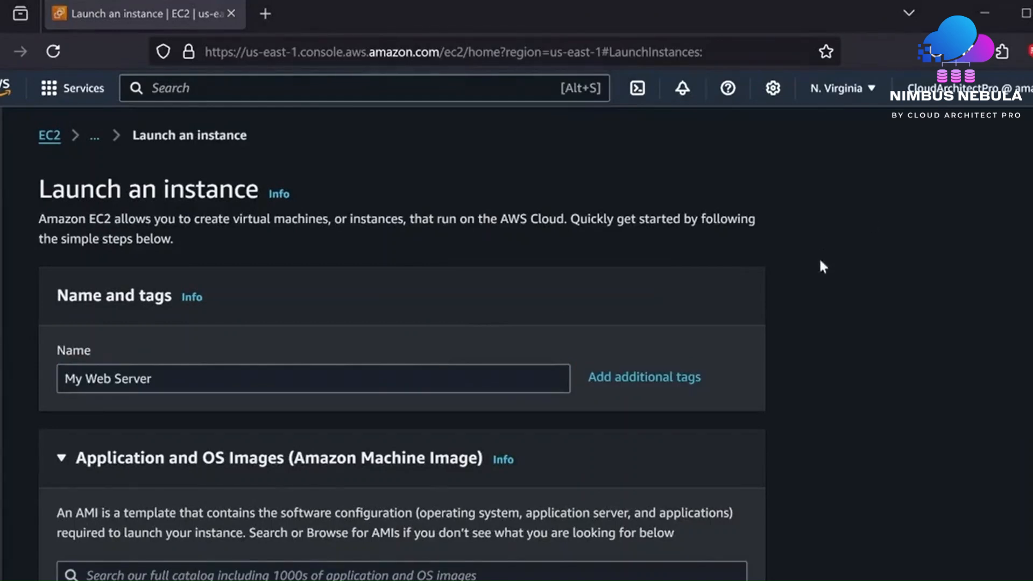
# - Browse the full AMI catalogue and choose the free-tier Amazon Linux 2023 AMI
pyautogui.scroll(-2, 800, 412)
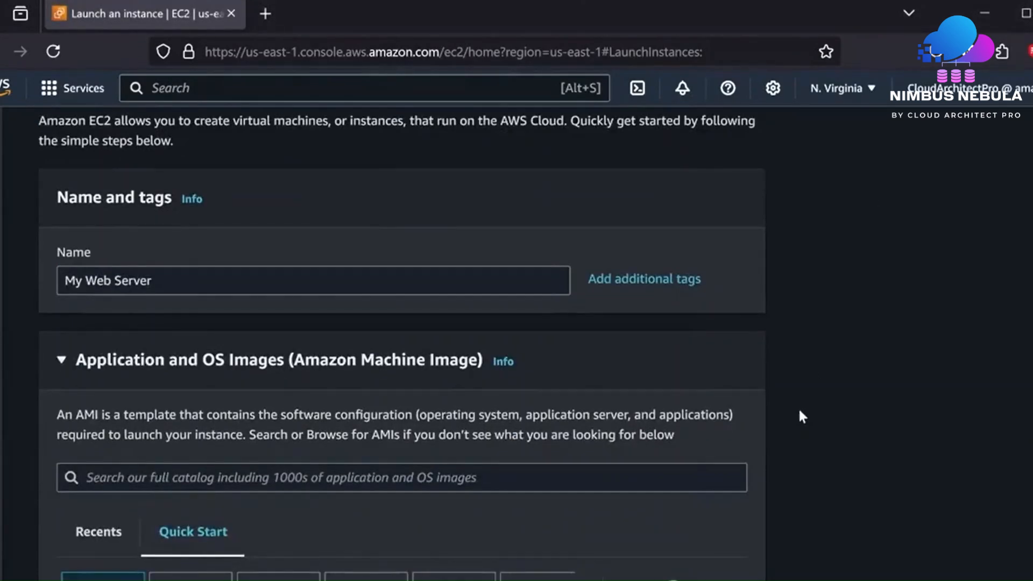
pyautogui.scroll(-2, 800, 412)
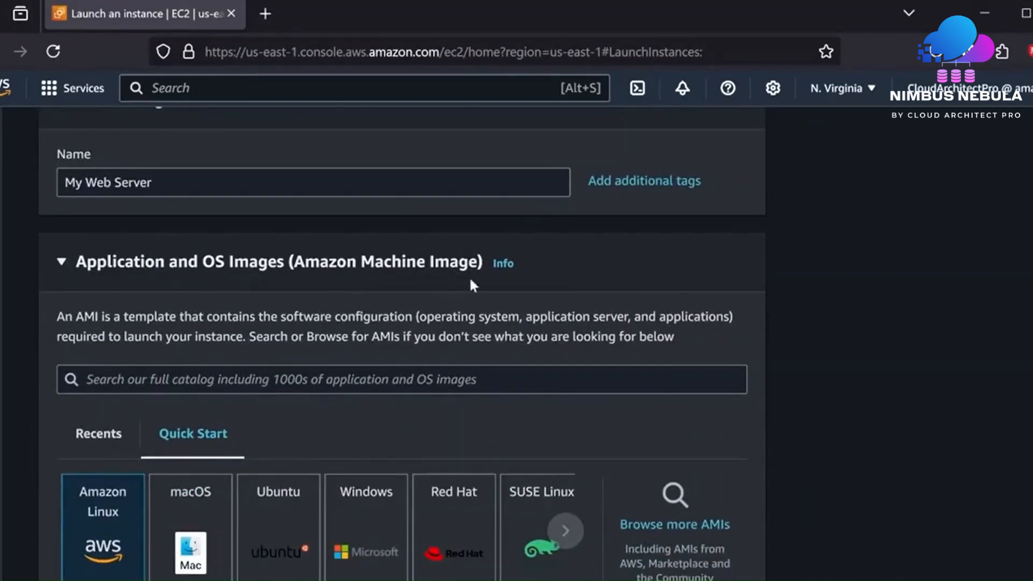
pyautogui.scroll(-2, 668, 284)
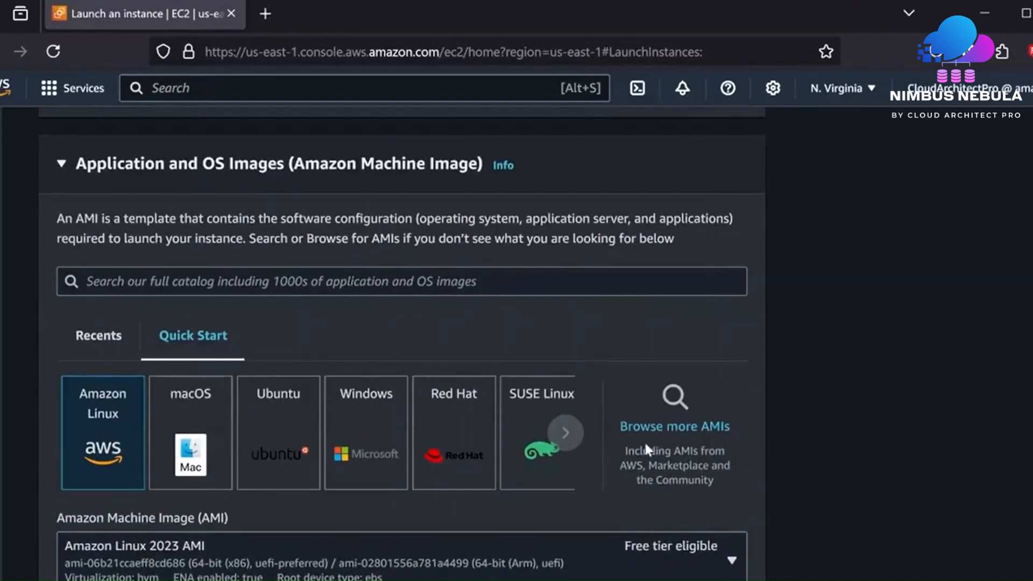
pyautogui.click(672, 430)
pyautogui.scroll(-3, 670, 425)
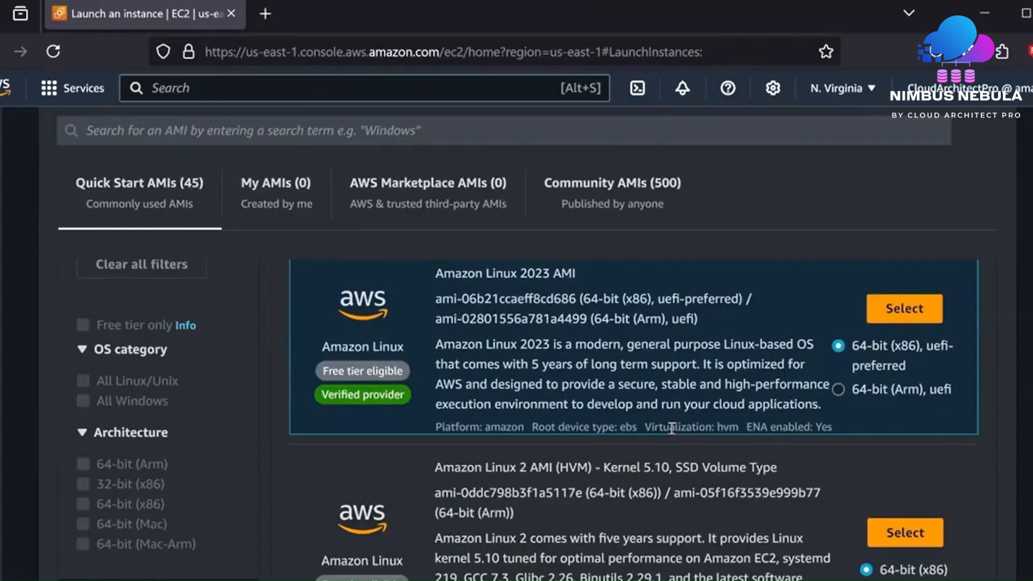
pyautogui.scroll(-6, 672, 429)
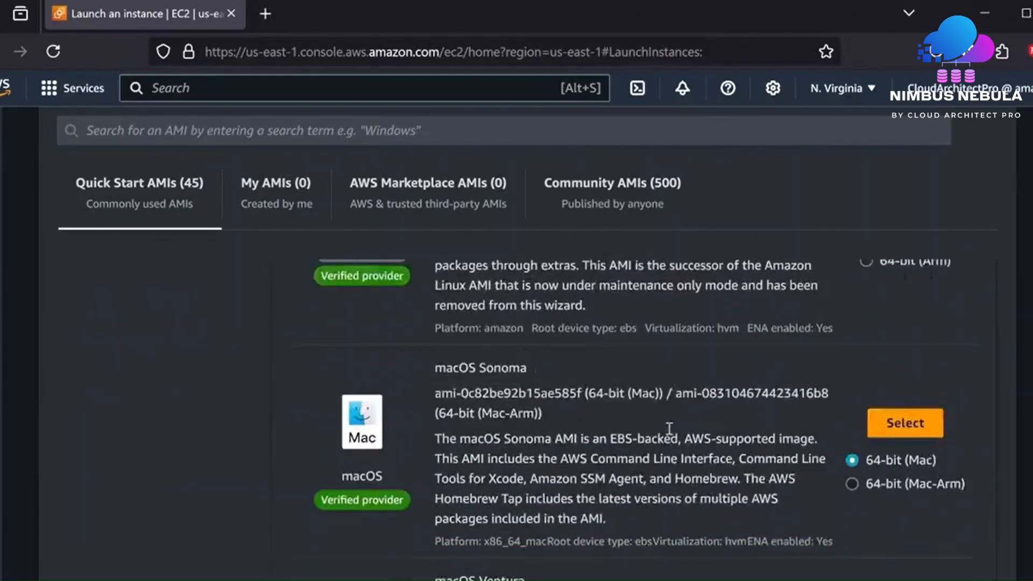
pyautogui.scroll(-4, 670, 429)
pyautogui.scroll(2, 738, 434)
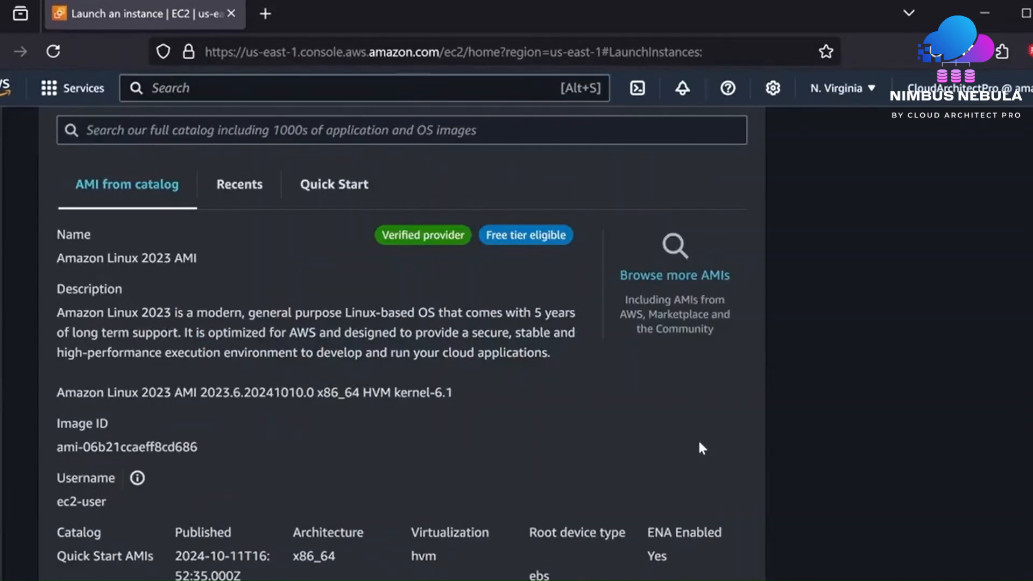
pyautogui.scroll(-4, 699, 443)
pyautogui.scroll(-6, 699, 442)
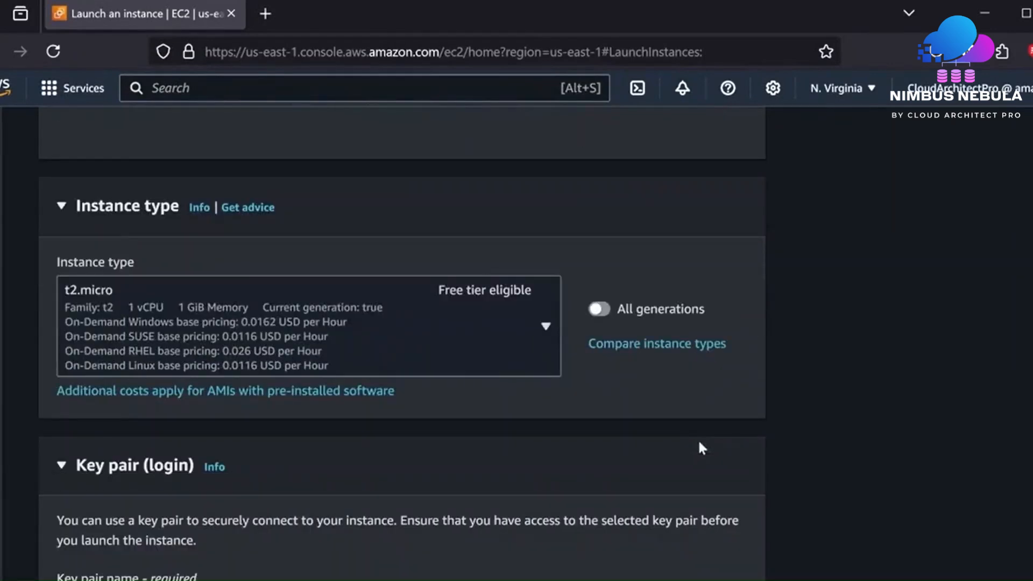
# - Compare instance types, keep t2.micro, and move on to the Key pair section
pyautogui.click(658, 355)
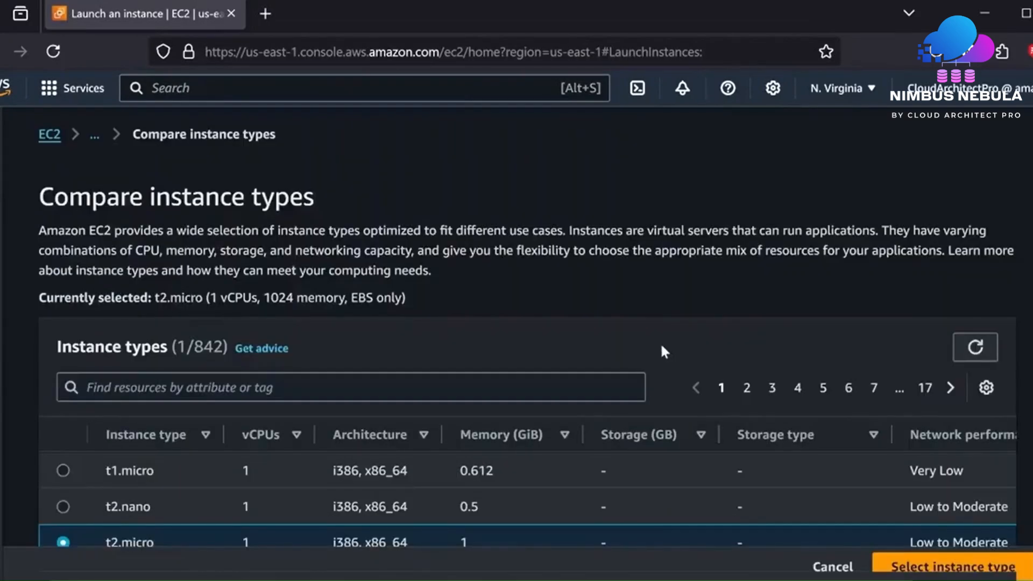
pyautogui.scroll(-4, 661, 342)
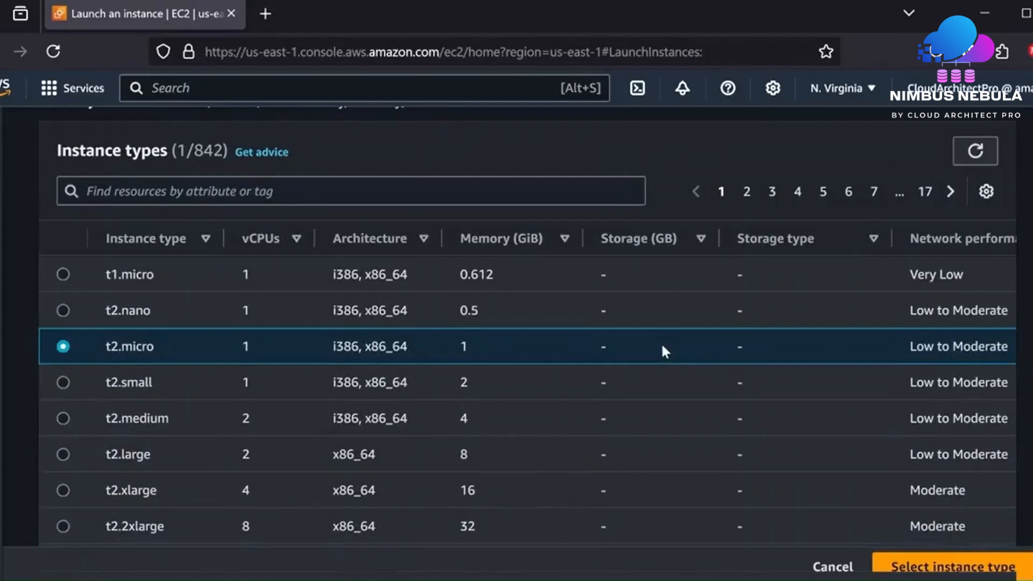
pyautogui.scroll(-3, 662, 350)
pyautogui.scroll(3, 662, 350)
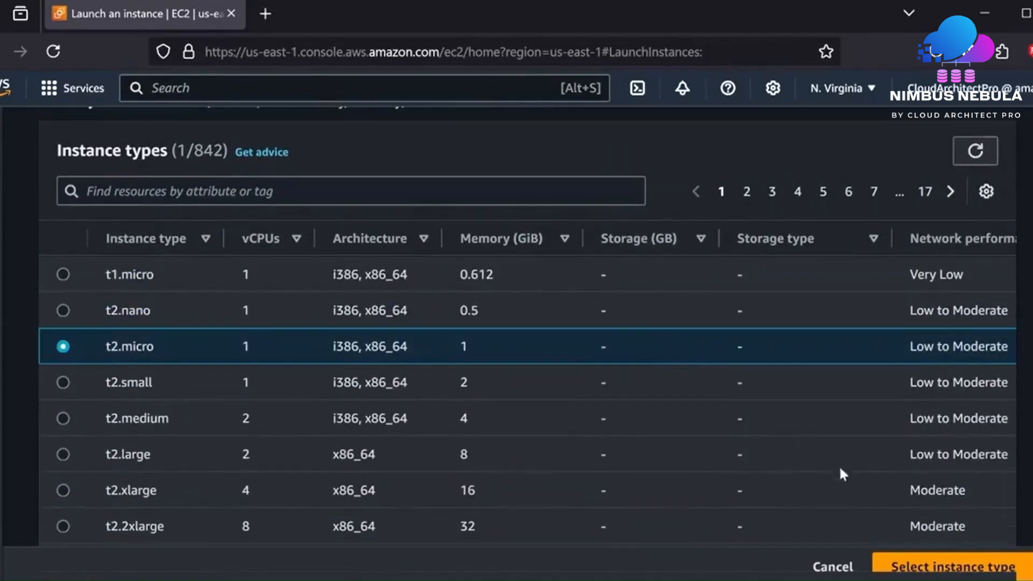
pyautogui.click(964, 566)
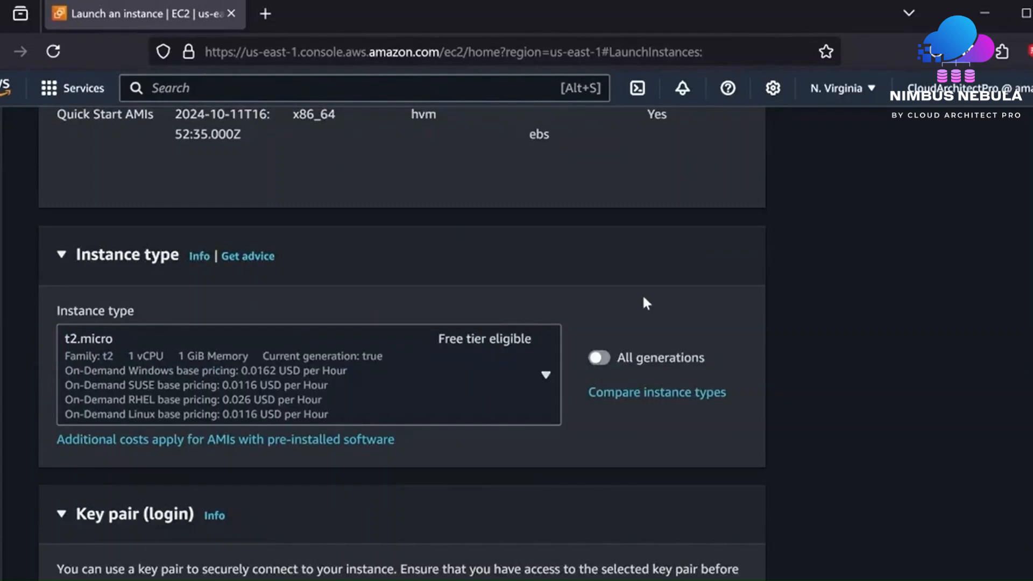
pyautogui.scroll(-2, 646, 303)
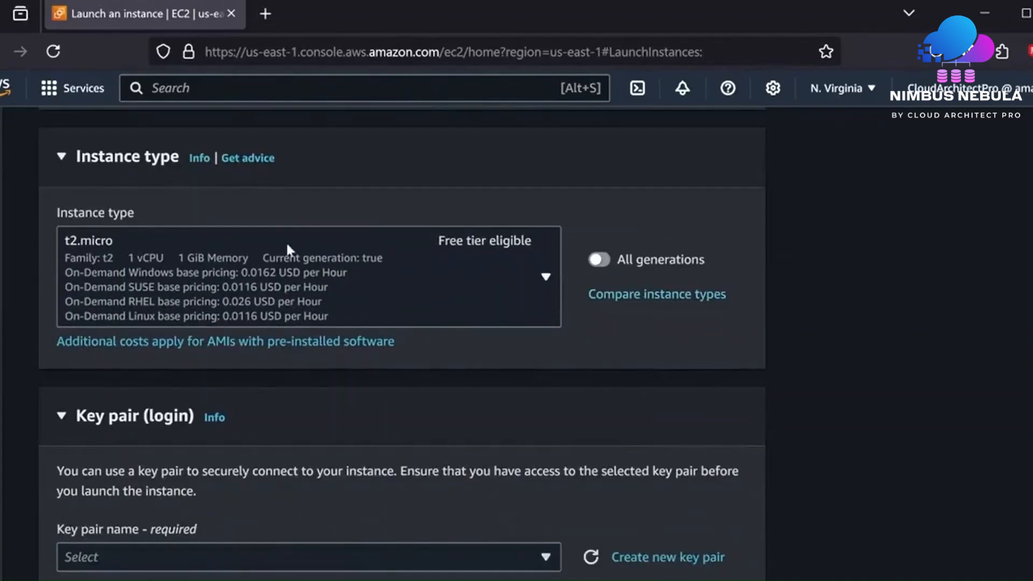
pyautogui.scroll(-4, 460, 323)
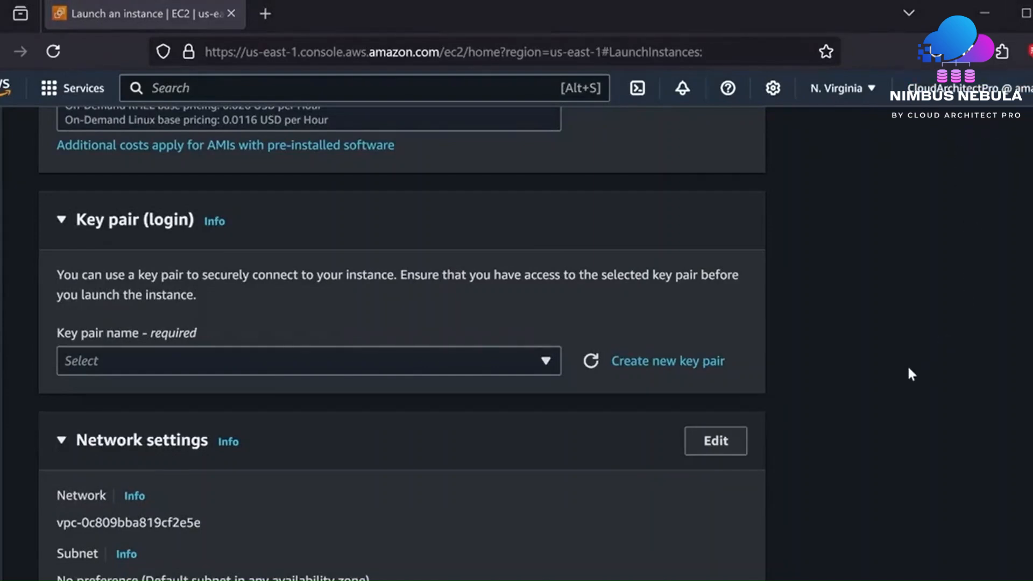
# - Create and download an RSA key pair named my-ec2-keypair in .ppk format
pyautogui.click(668, 364)
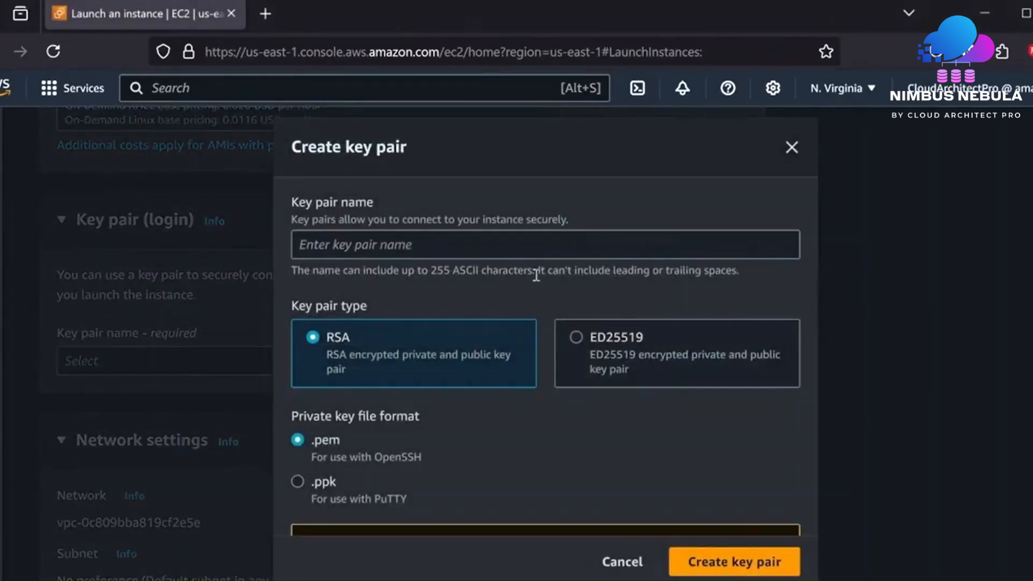
pyautogui.click(534, 252)
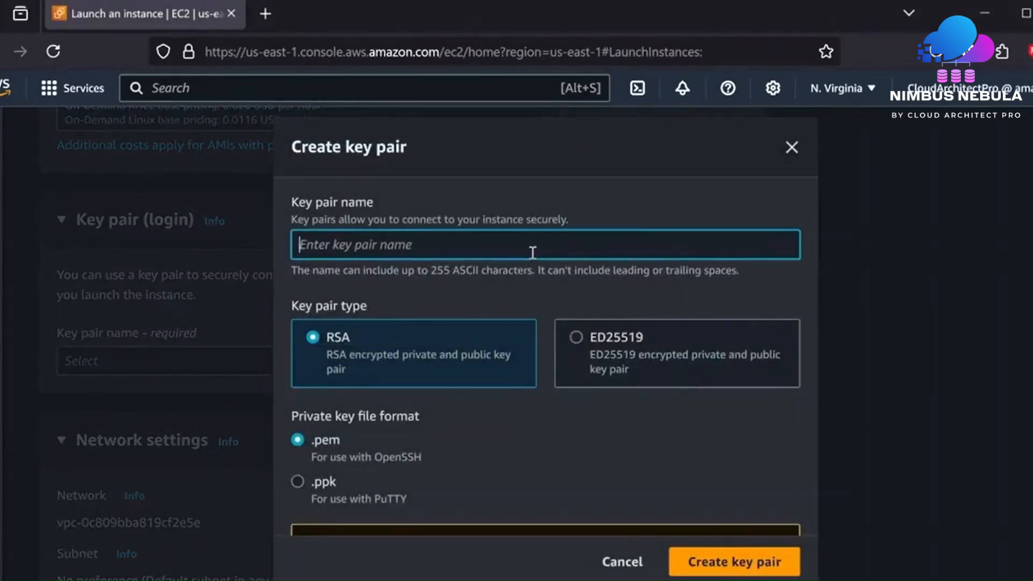
pyautogui.write('my-ec2-keypair')
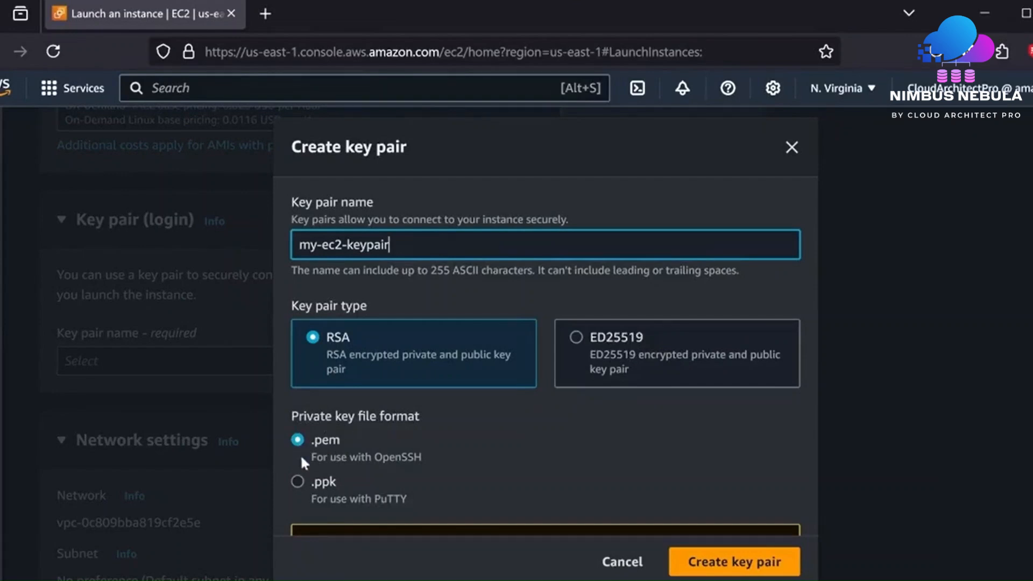
pyautogui.click(304, 479)
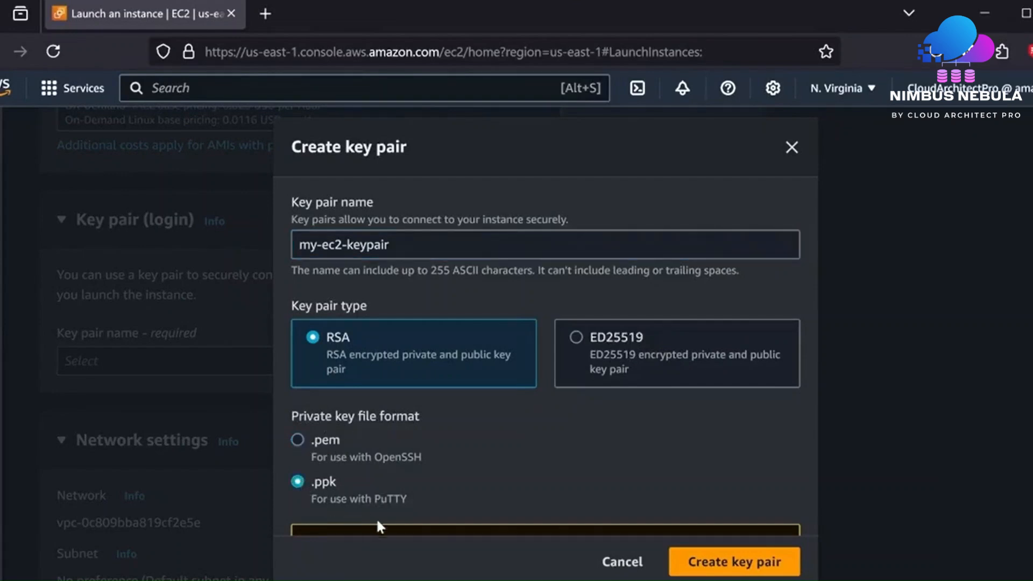
pyautogui.click(745, 569)
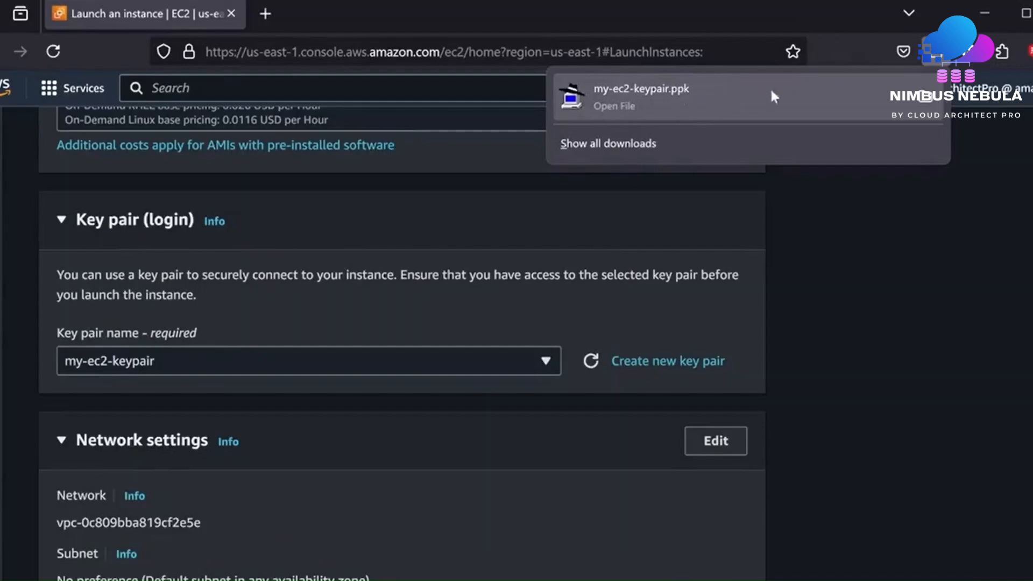
pyautogui.click(927, 105)
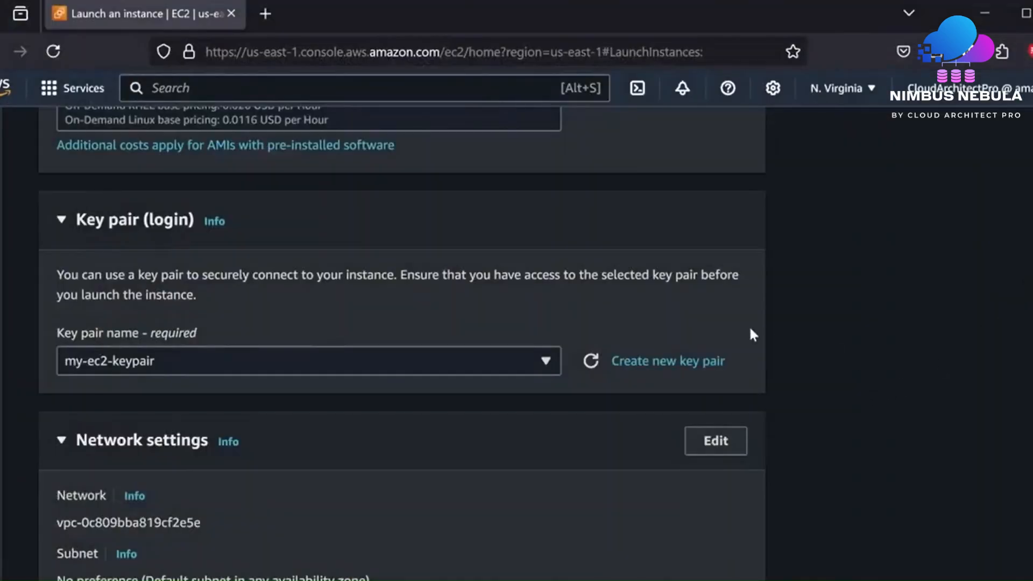
# - Use the default VPC, subnet-0483b48b76ce50e76 (us-east-1b), and keep public IP auto-assign enabled
pyautogui.scroll(-5, 747, 330)
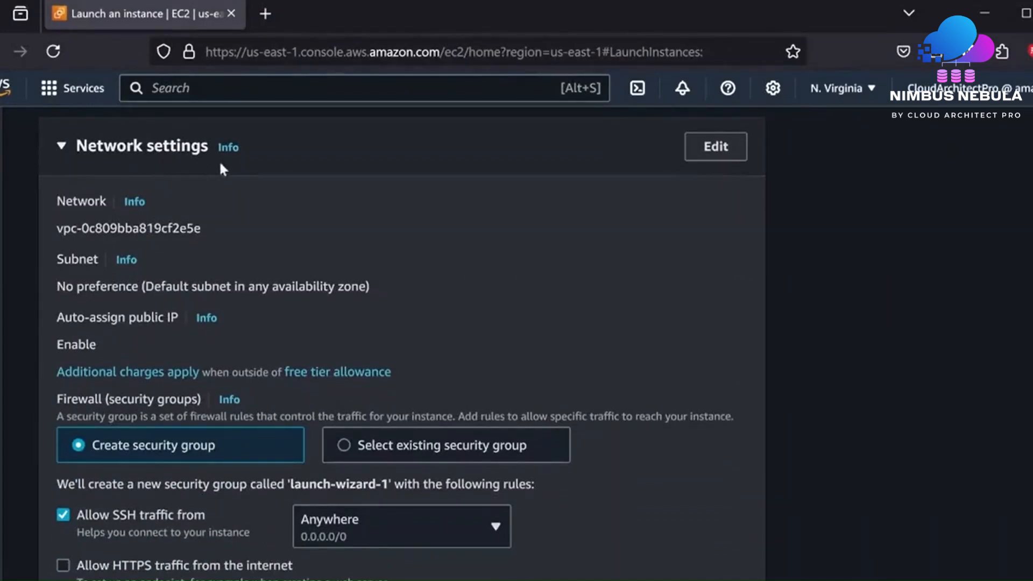
pyautogui.click(720, 148)
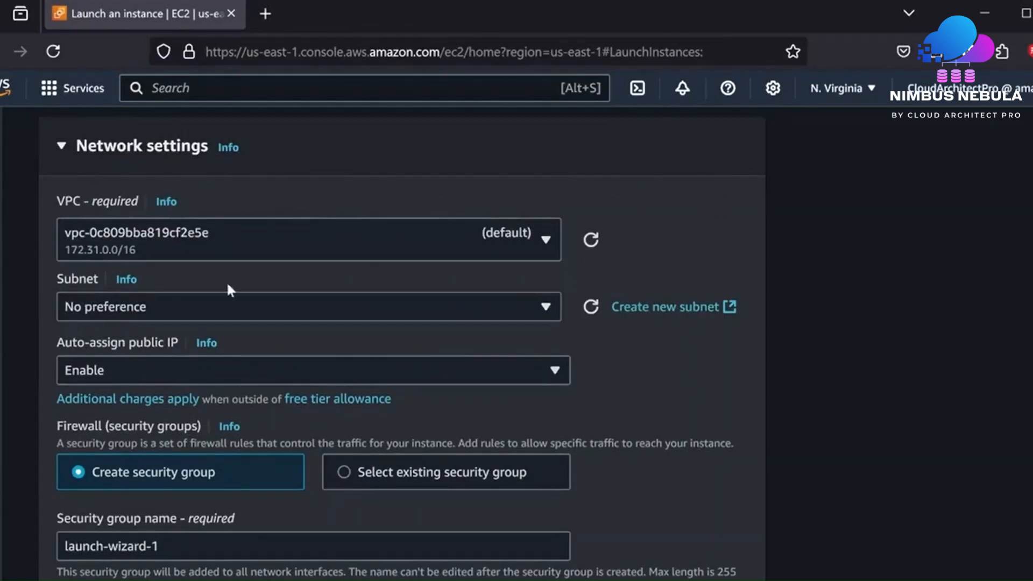
pyautogui.click(545, 242)
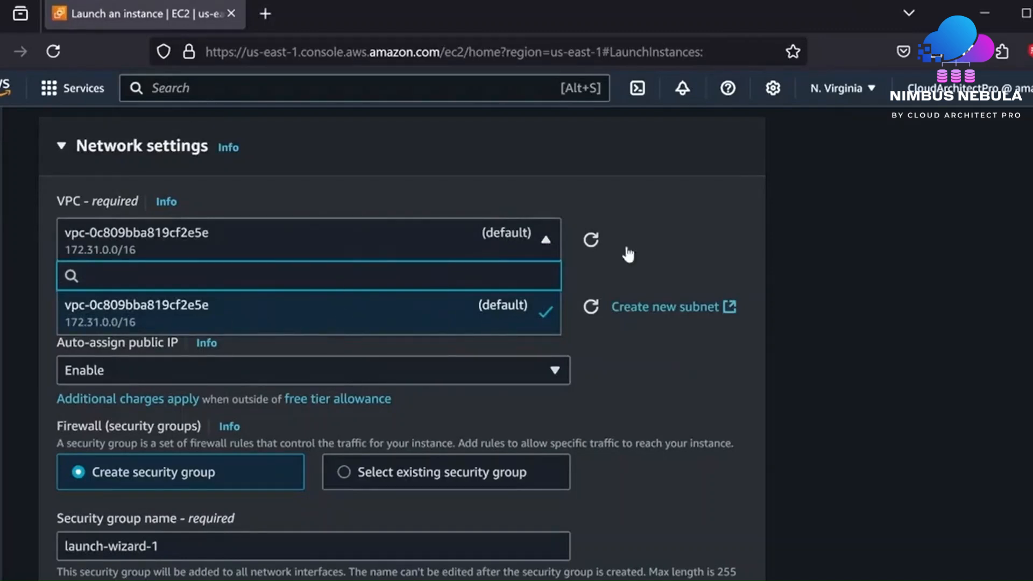
pyautogui.click(673, 235)
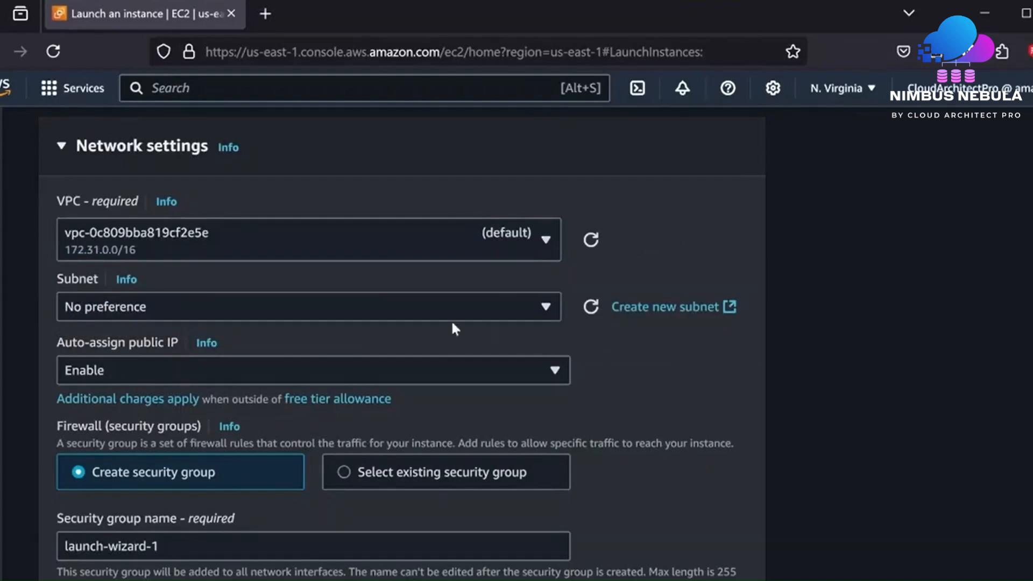
pyautogui.click(553, 316)
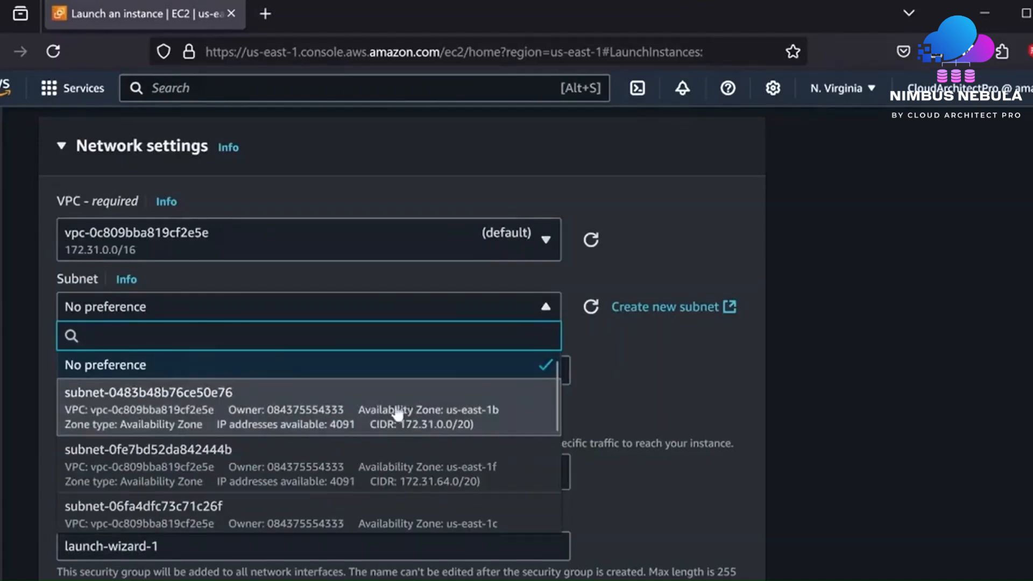
pyautogui.click(159, 413)
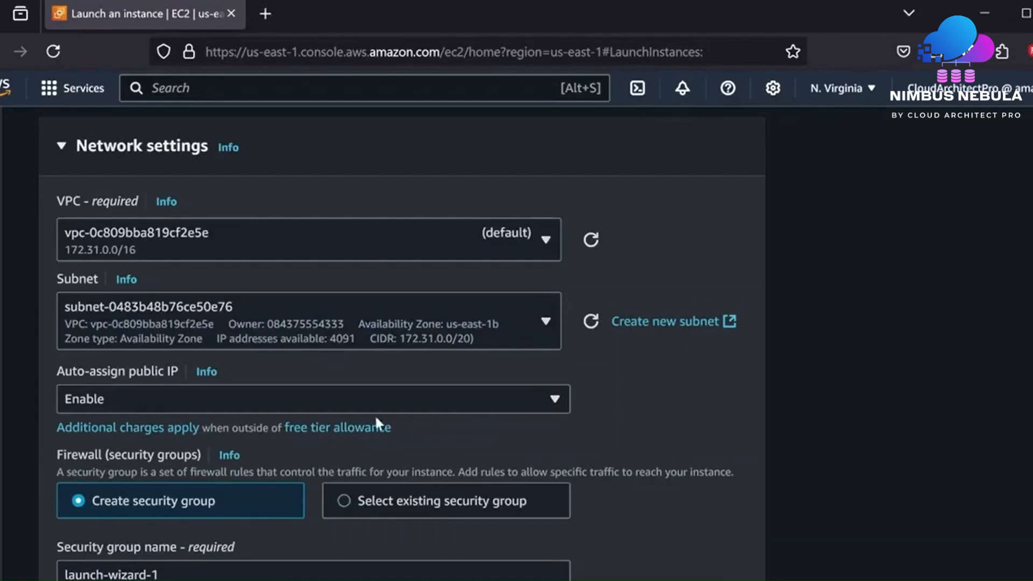
pyautogui.click(134, 401)
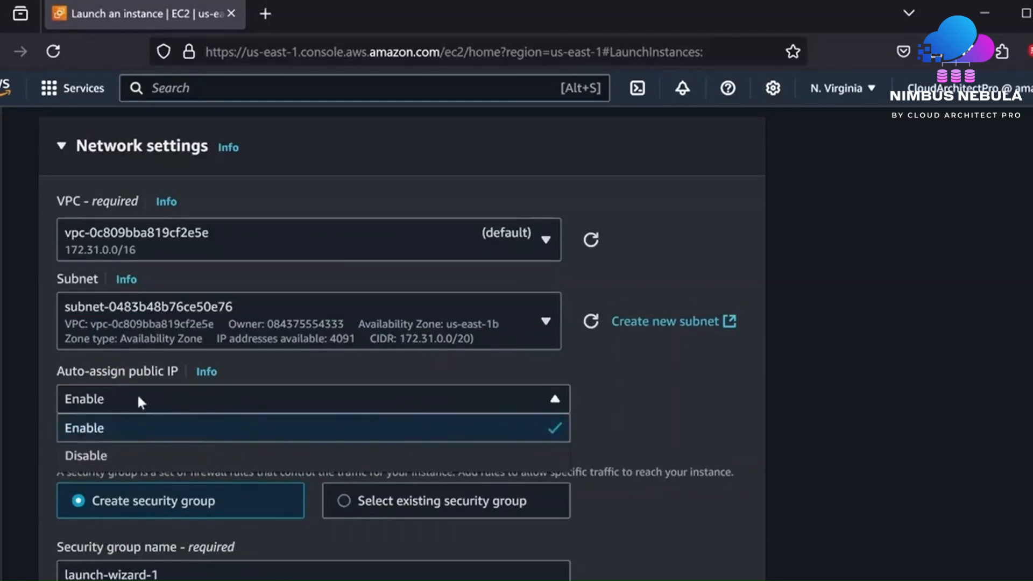
pyautogui.click(141, 403)
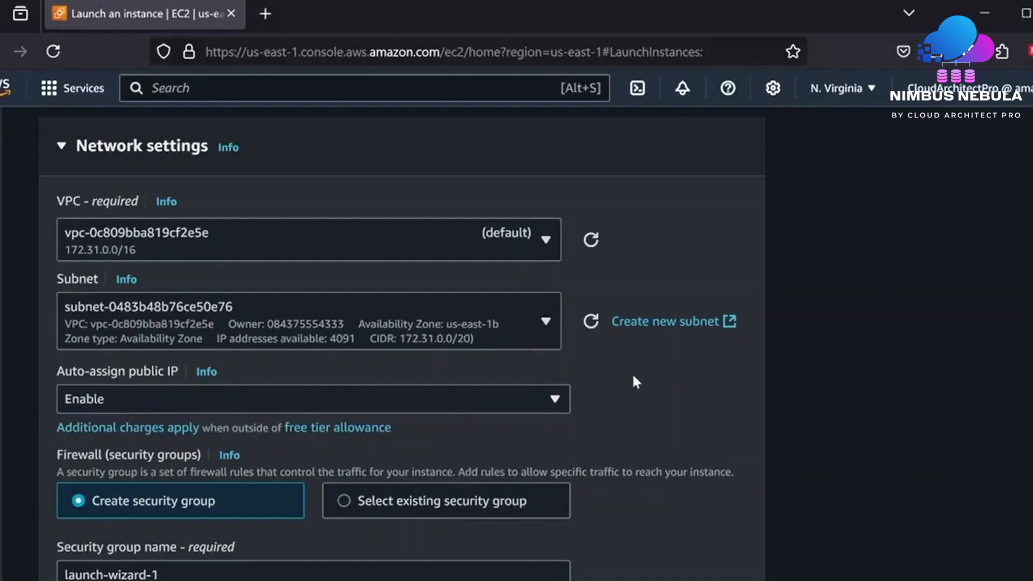
pyautogui.scroll(-4, 632, 369)
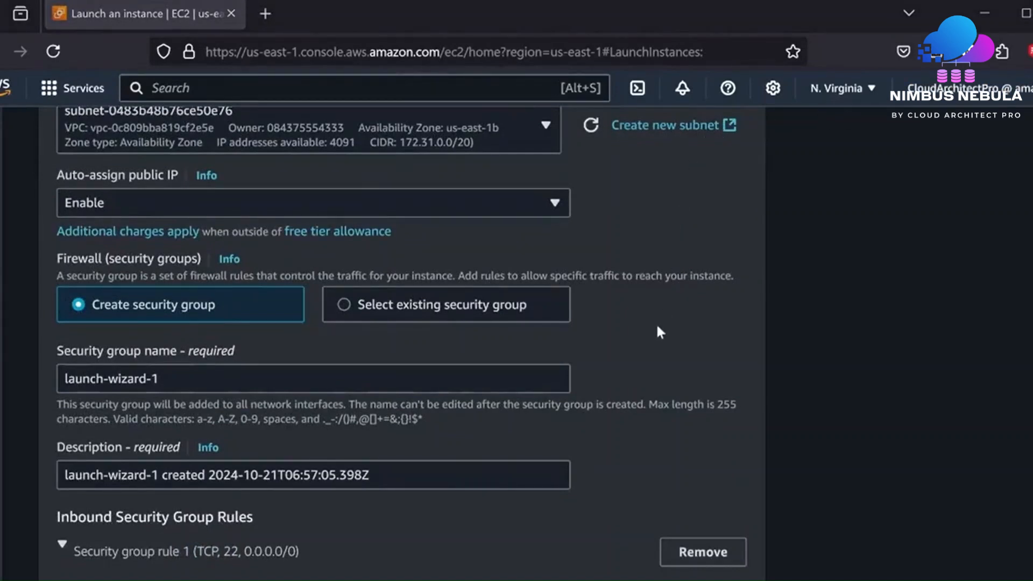
# - Clear the default security group name launch-wizard-1 and its default description
pyautogui.click(510, 382)
pyautogui.hotkey('shift', 'Left')
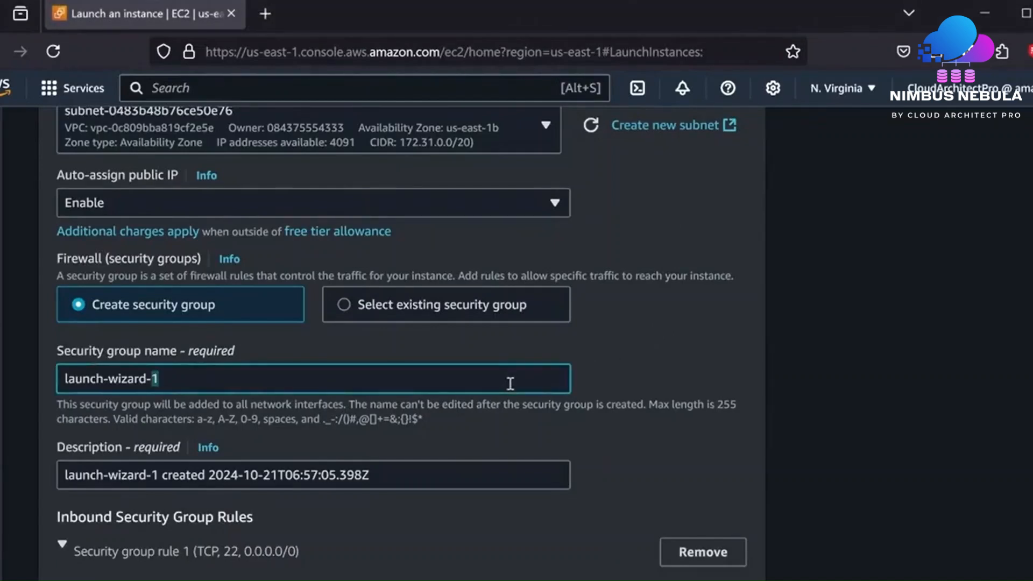
pyautogui.tripleClick(511, 383)
pyautogui.doubleClick(510, 384)
pyautogui.tripleClick(510, 383)
pyautogui.press('BackSpace')
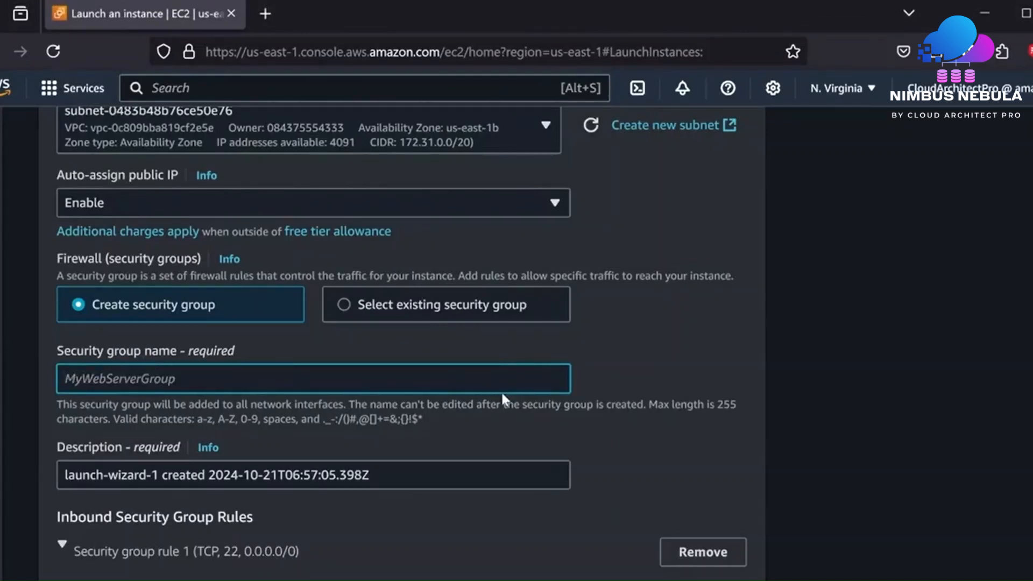
pyautogui.tripleClick(428, 479)
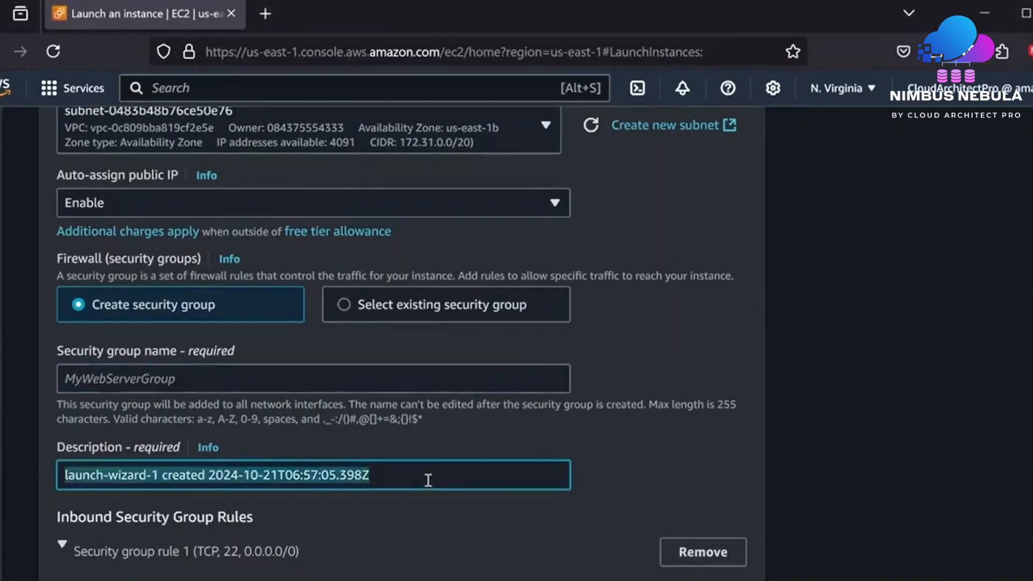
pyautogui.press('BackSpace')
# - Enter My WebServer Security Group as the name and Allow SSH as the description
pyautogui.click(324, 381)
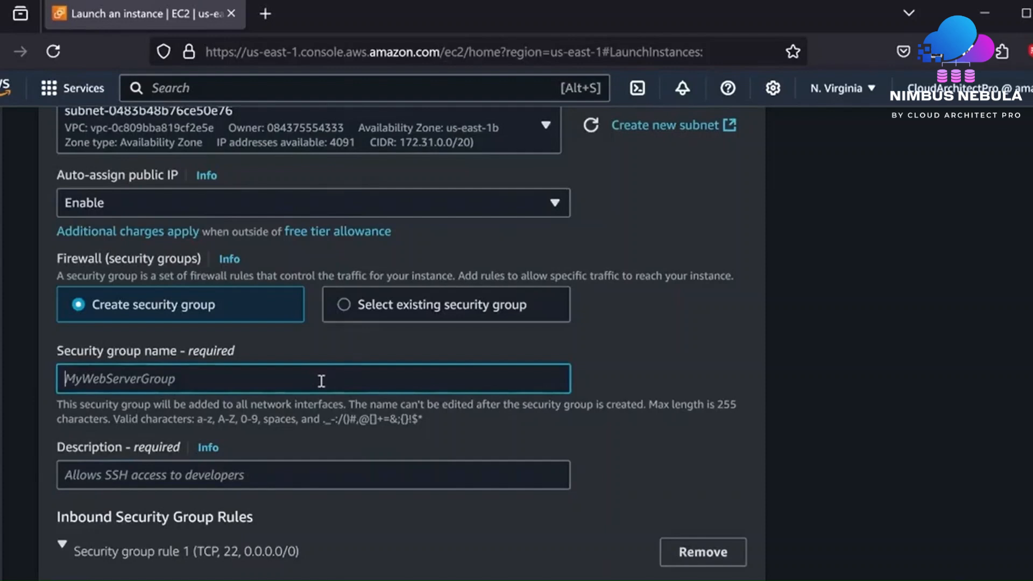
pyautogui.write('My WebServer Security Group.')
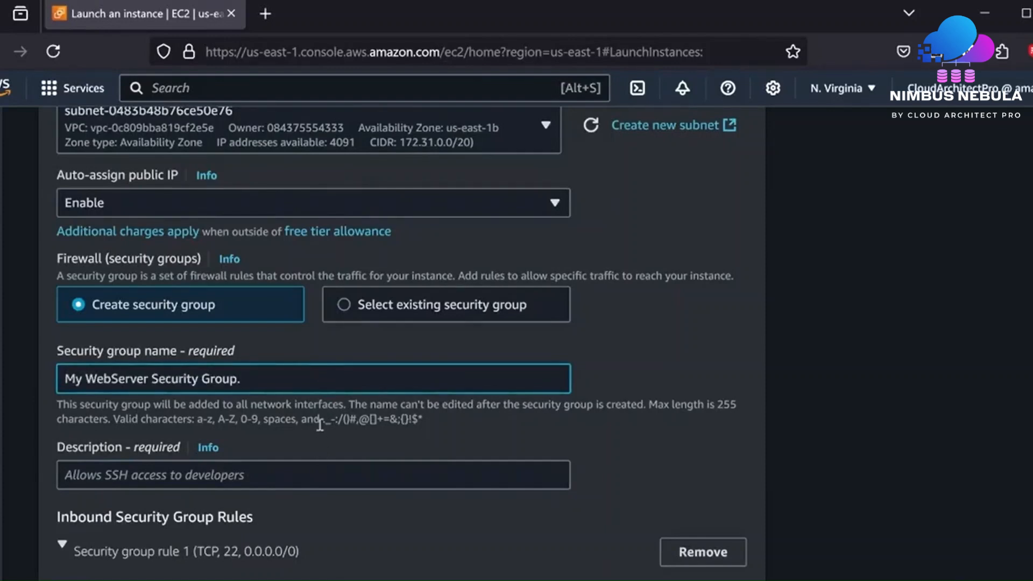
pyautogui.press('BackSpace')
pyautogui.click(290, 475)
pyautogui.write('All')
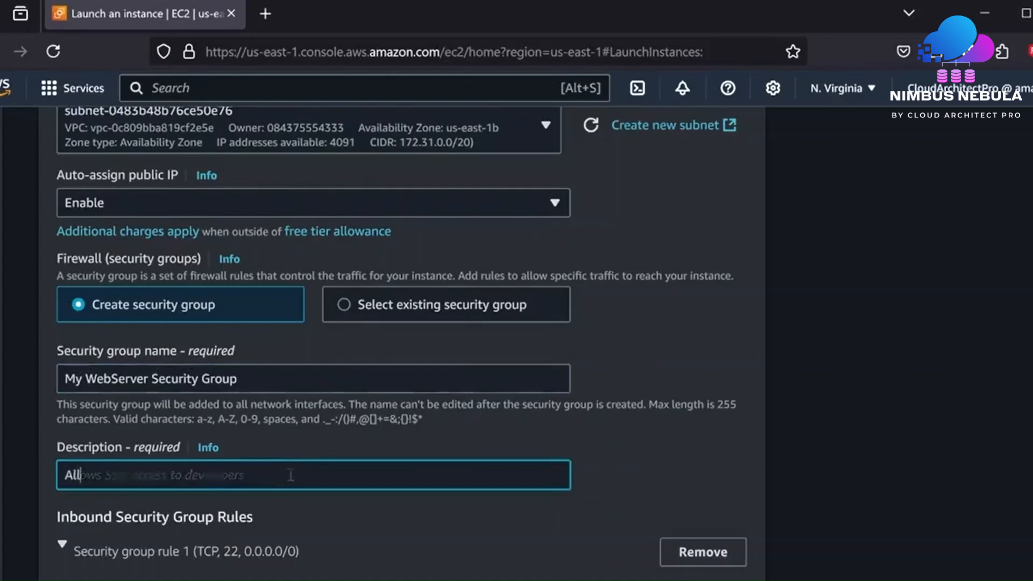
pyautogui.write('ow')
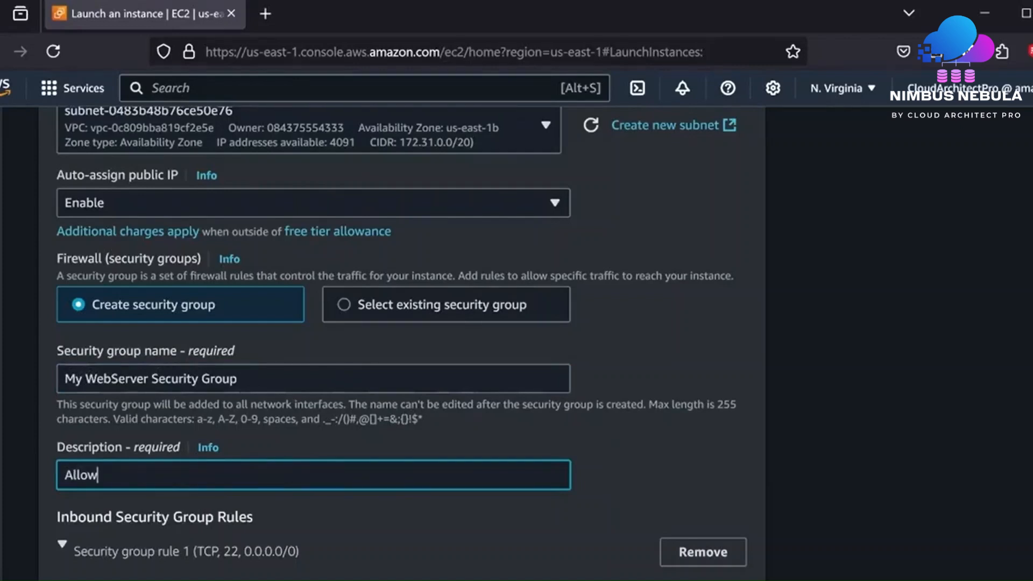
pyautogui.write(' SSH')
pyautogui.click(646, 485)
# - Expand security group rule 1 and confirm its type stays ssh on TCP 22
pyautogui.scroll(-3, 644, 479)
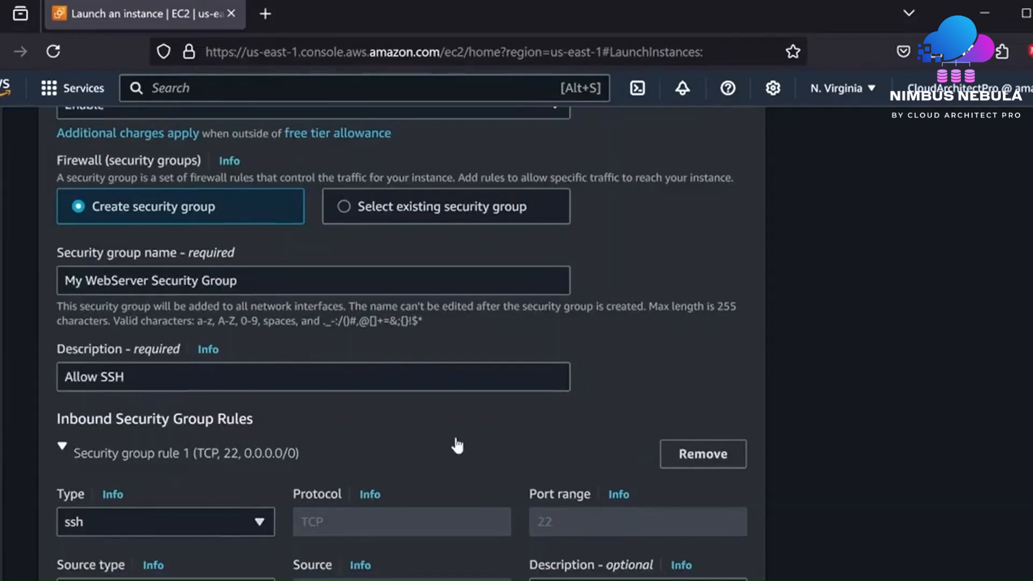
pyautogui.scroll(-3, 454, 445)
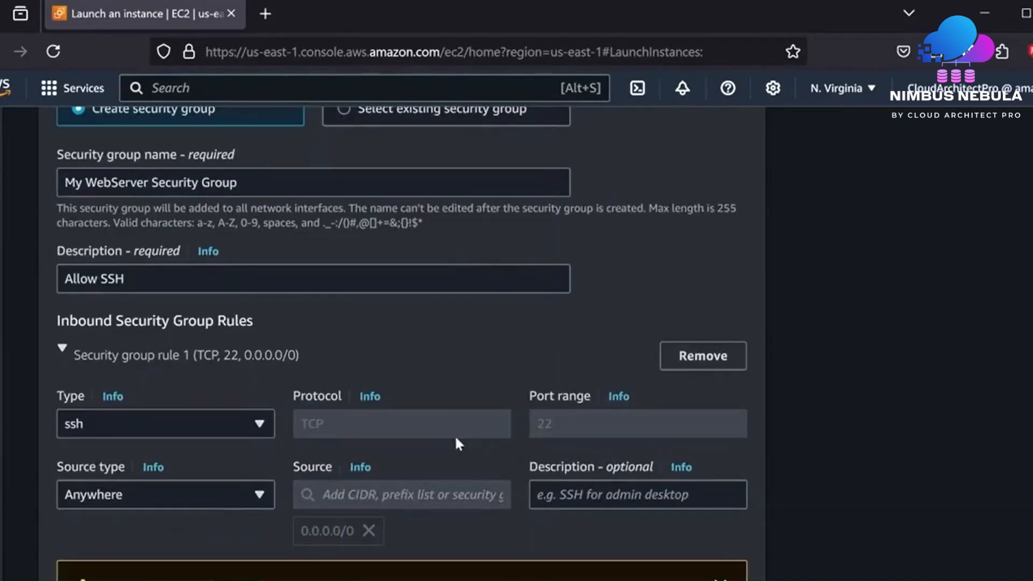
pyautogui.click(68, 358)
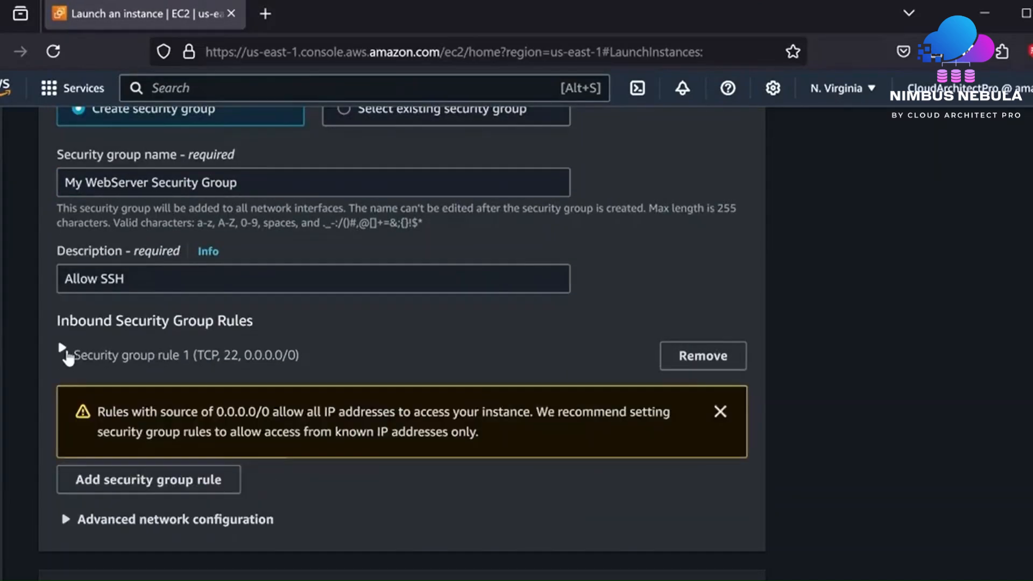
pyautogui.click(67, 356)
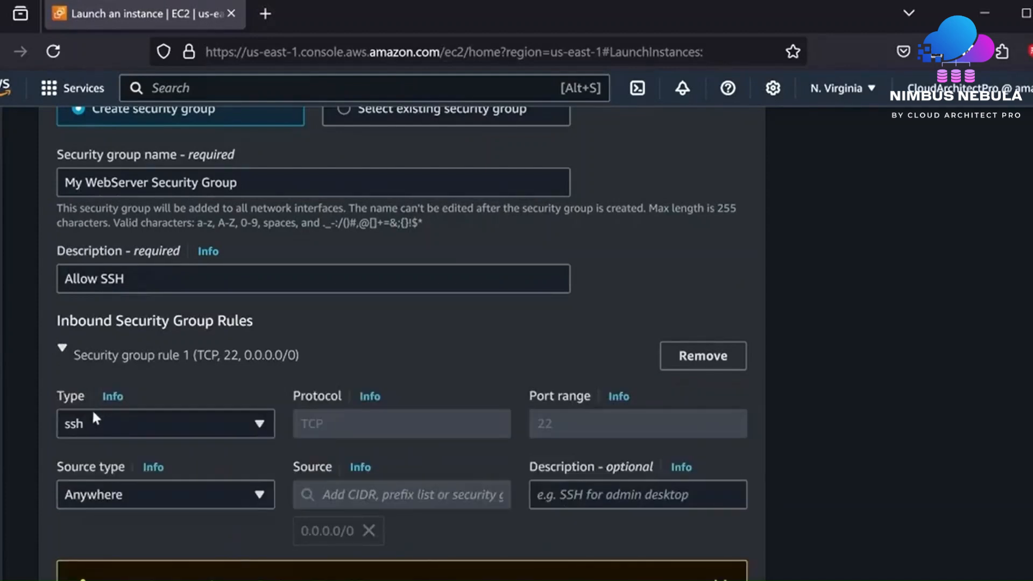
pyautogui.click(244, 433)
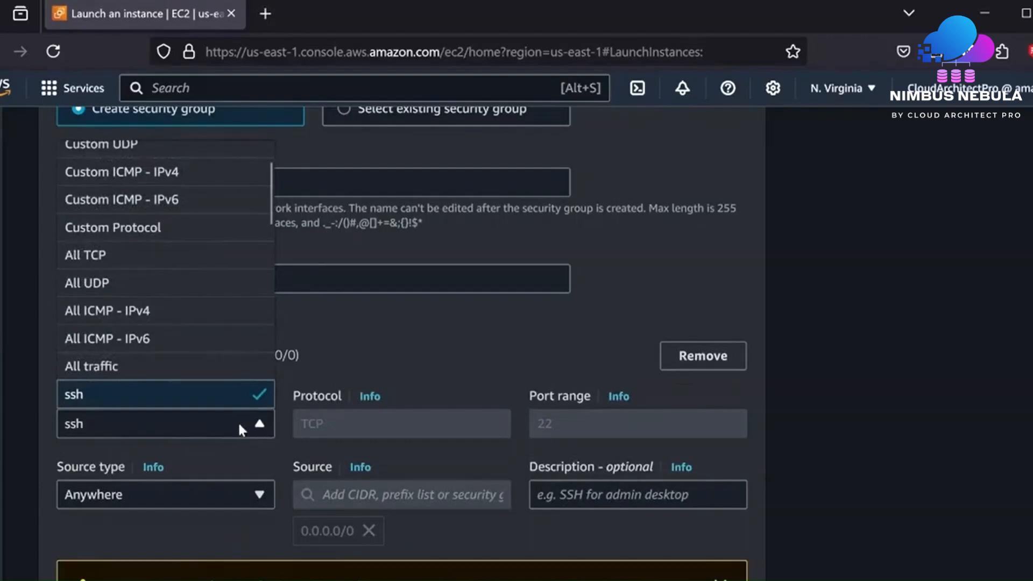
pyautogui.scroll(-2, 199, 304)
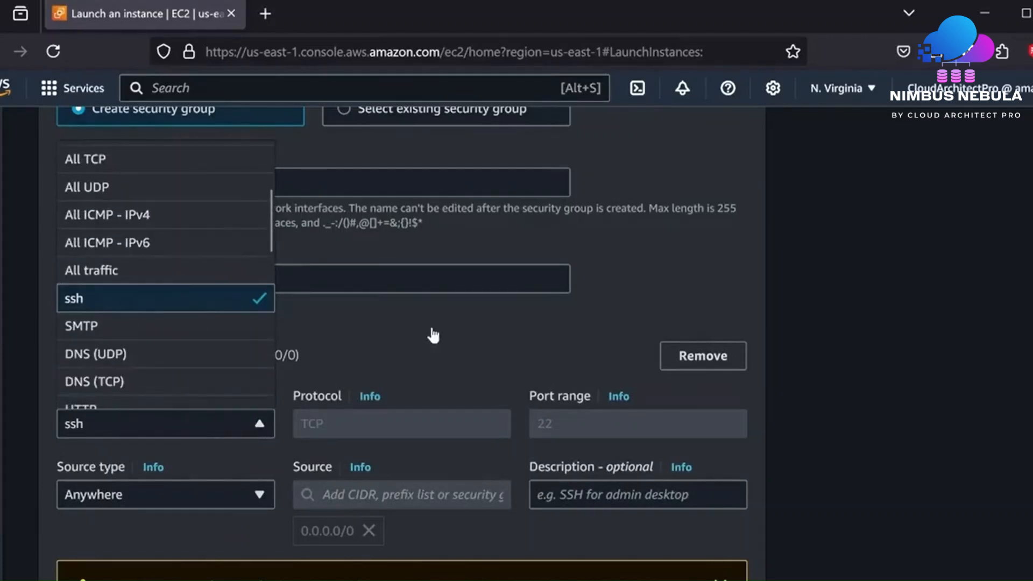
pyautogui.click(434, 339)
pyautogui.scroll(-2, 438, 343)
pyautogui.click(63, 251)
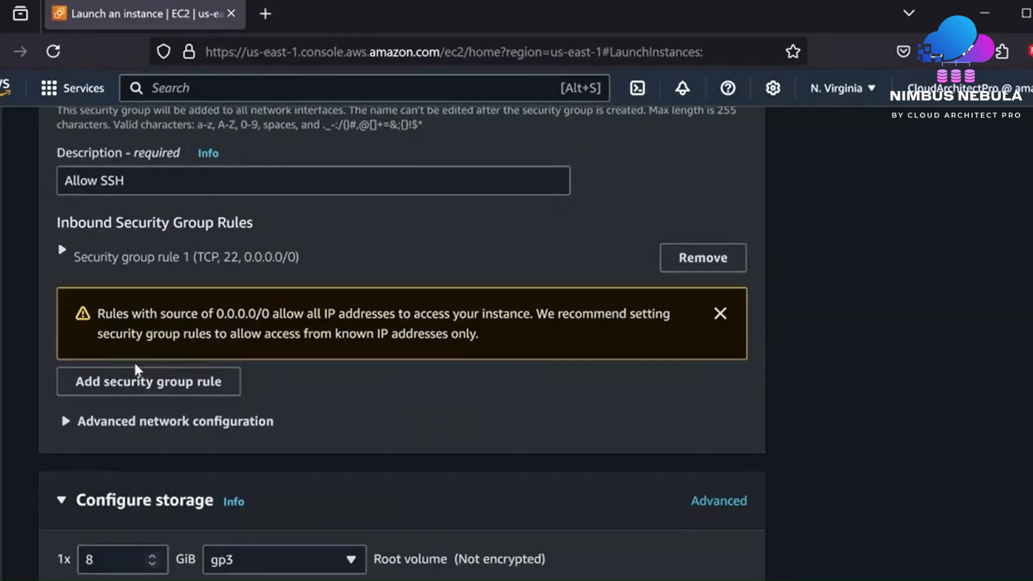
pyautogui.scroll(-5, 325, 403)
pyautogui.scroll(7, 330, 390)
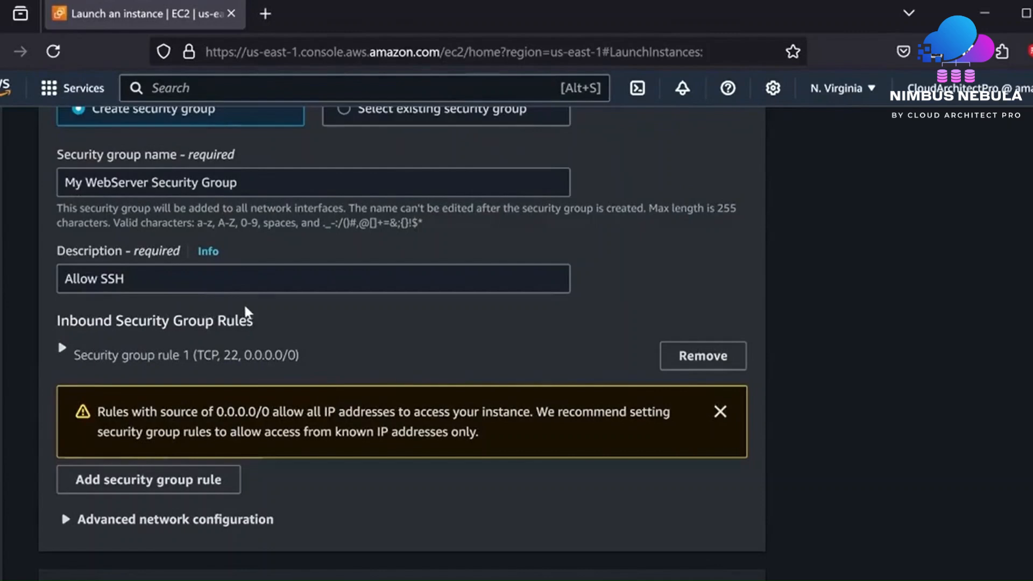
pyautogui.scroll(-4, 307, 325)
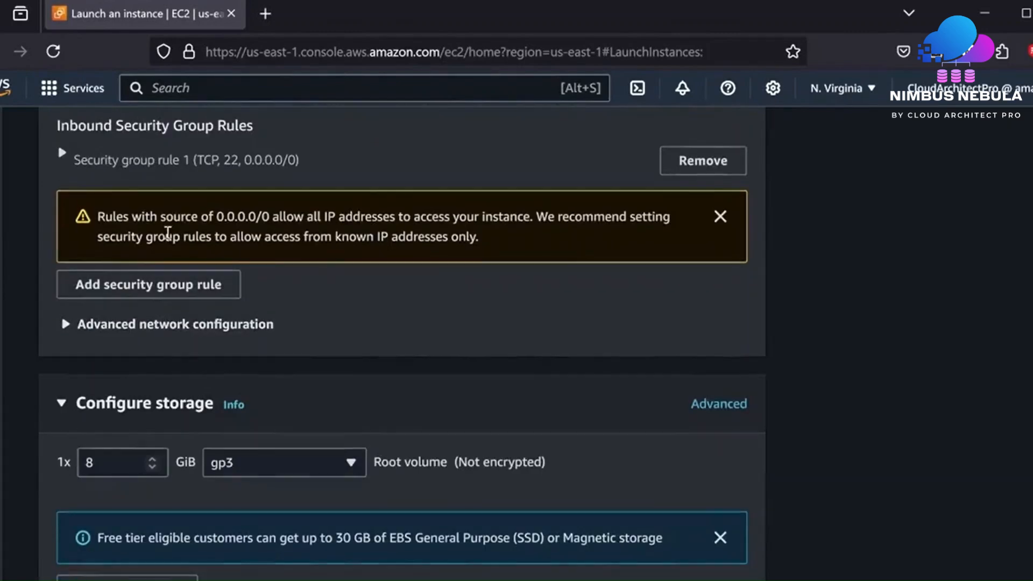
pyautogui.scroll(2, 165, 239)
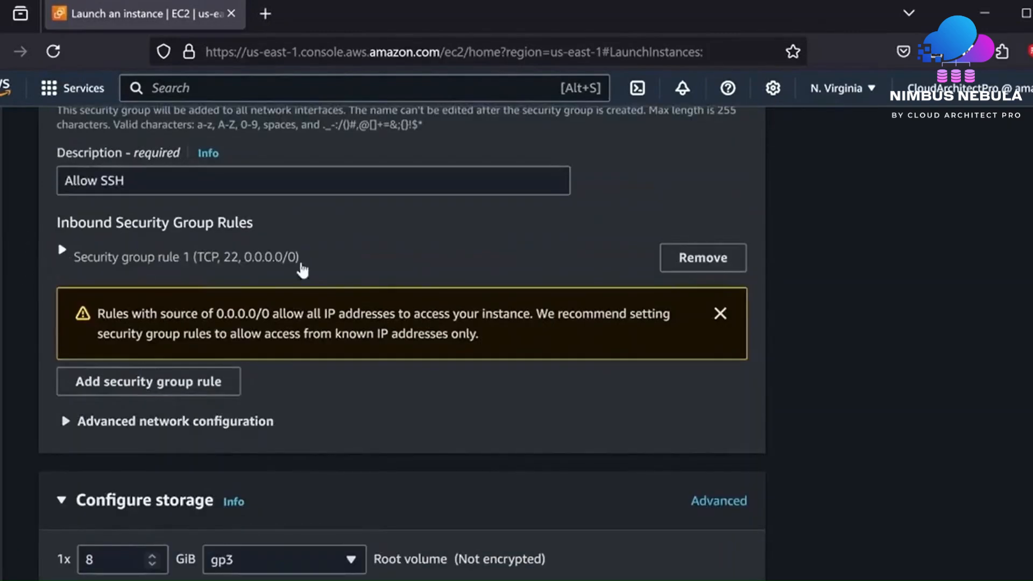
# - Keep the SSH rule's source as Anywhere (0.0.0.0/0) and scroll to Configure storage
pyautogui.click(352, 272)
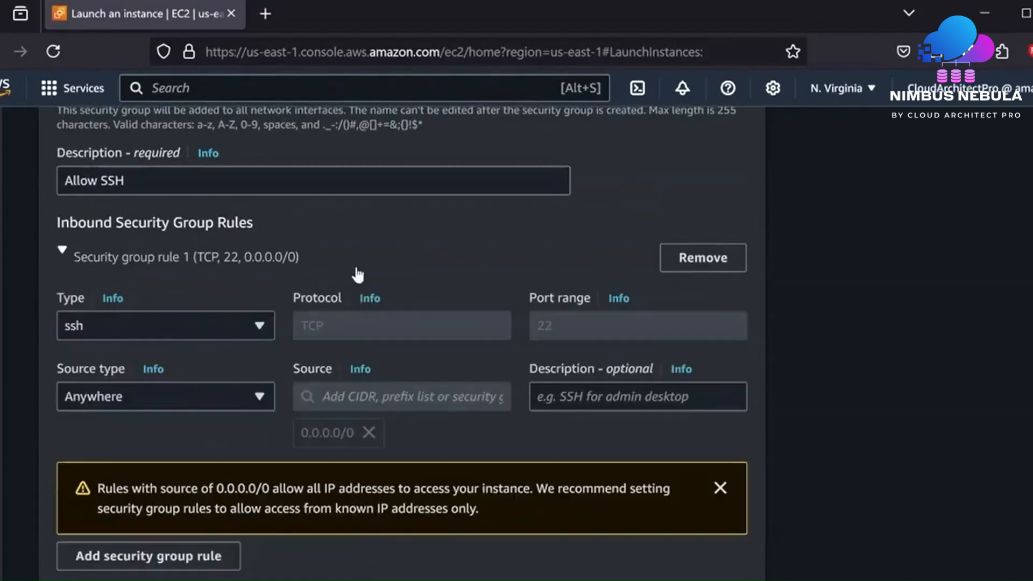
pyautogui.click(228, 397)
pyautogui.click(228, 397)
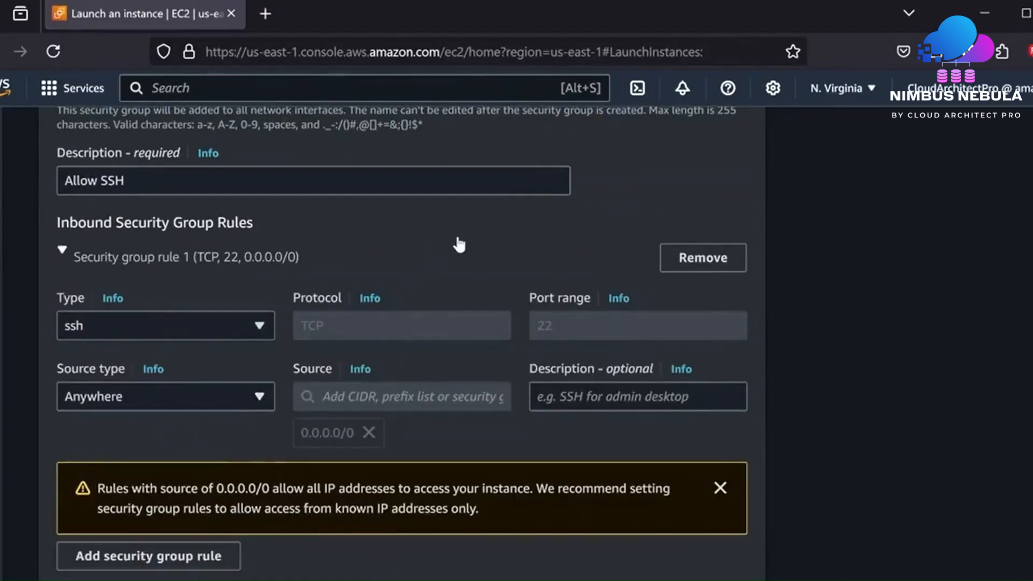
pyautogui.scroll(-10, 459, 245)
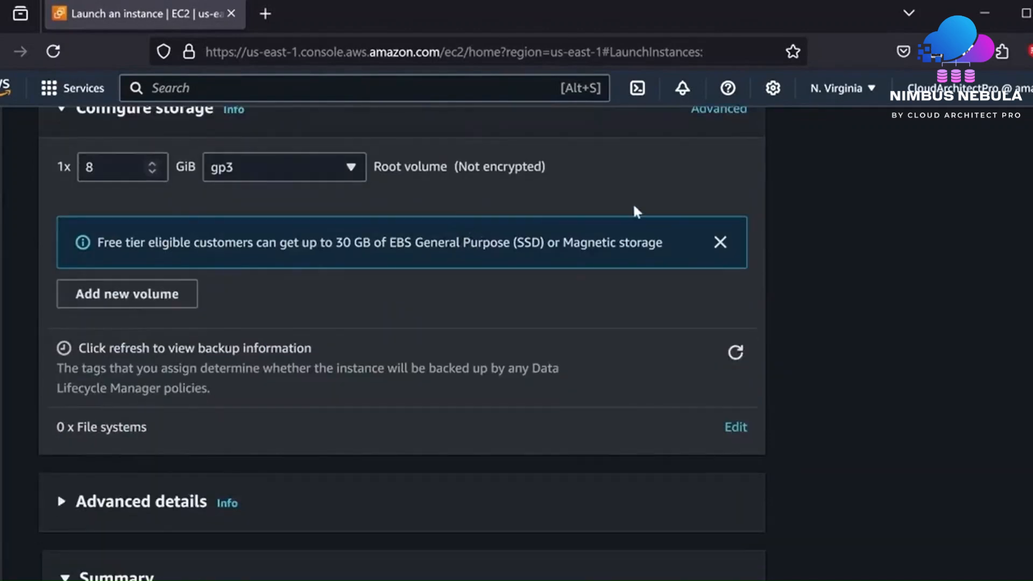
# - Change the root volume from 8 GiB gp3 to 30 GiB General purpose SSD (gp2)
pyautogui.scroll(2, 634, 207)
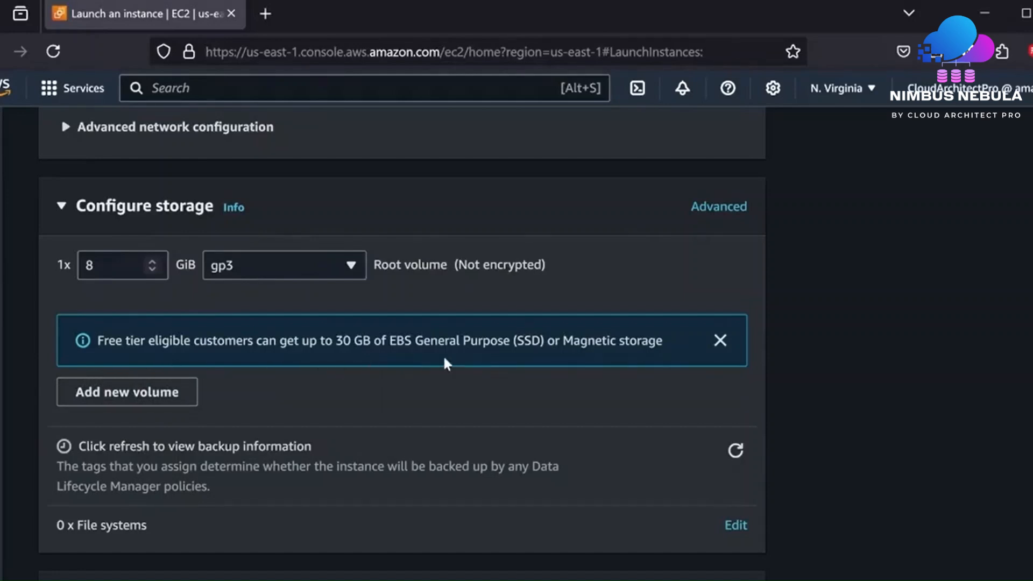
pyautogui.click(115, 271)
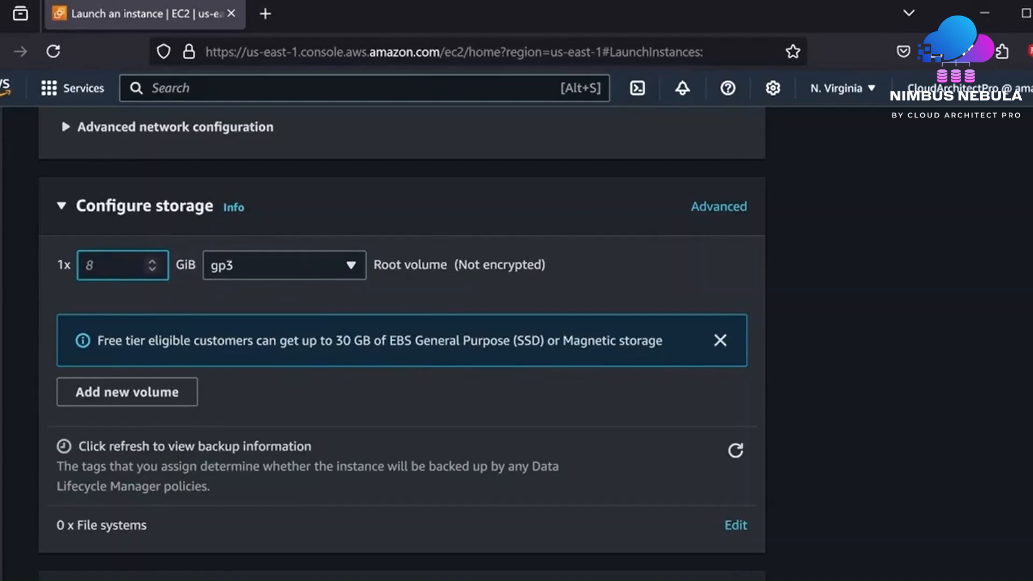
pyautogui.press('BackSpace')
pyautogui.write('30')
pyautogui.click(642, 369)
pyautogui.click(351, 266)
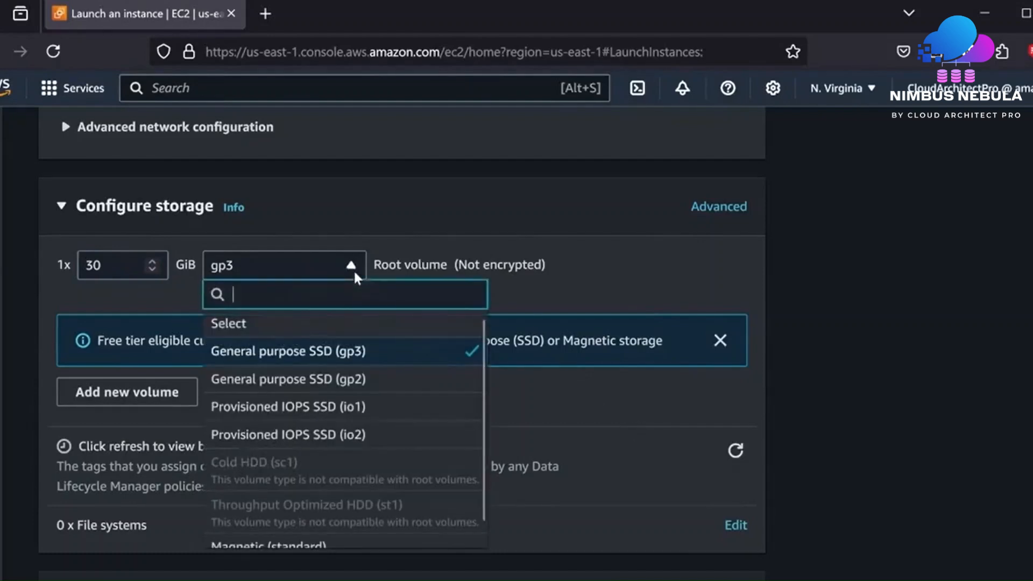
pyautogui.click(301, 383)
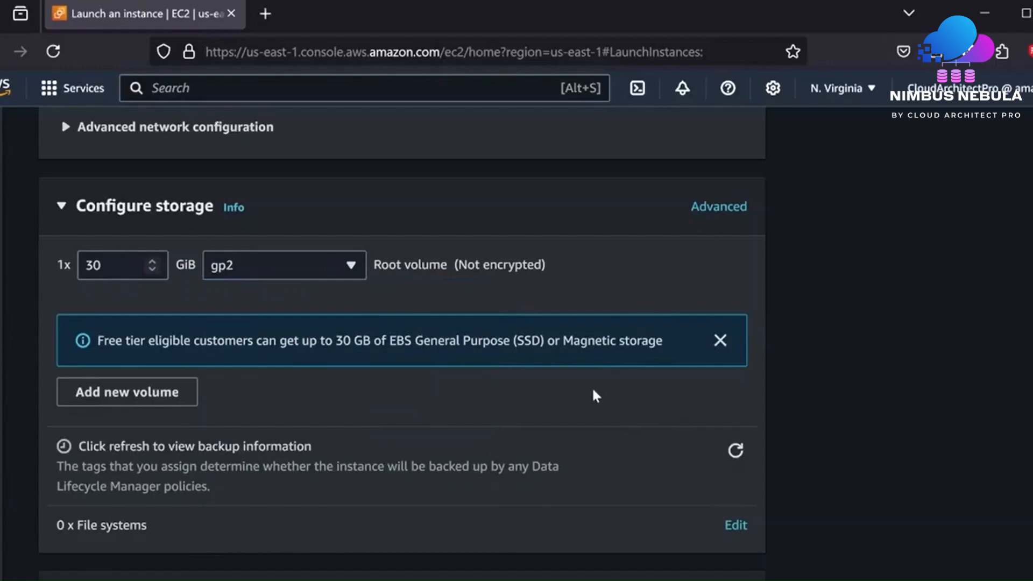
pyautogui.scroll(-2, 592, 391)
pyautogui.scroll(-5, 592, 391)
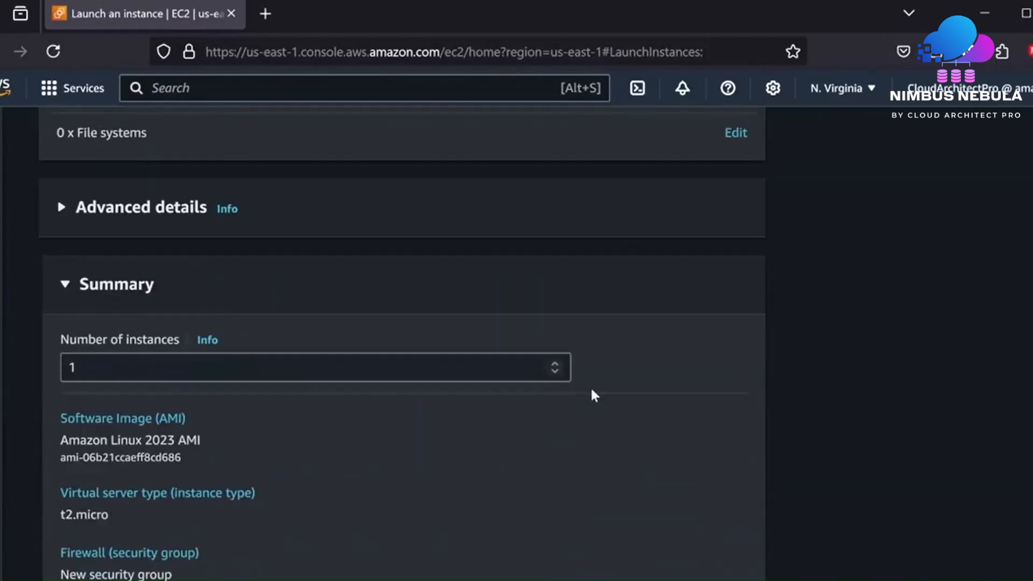
# - Review the Summary panel and launch the My Web Server t2.micro instance
pyautogui.scroll(-4, 592, 390)
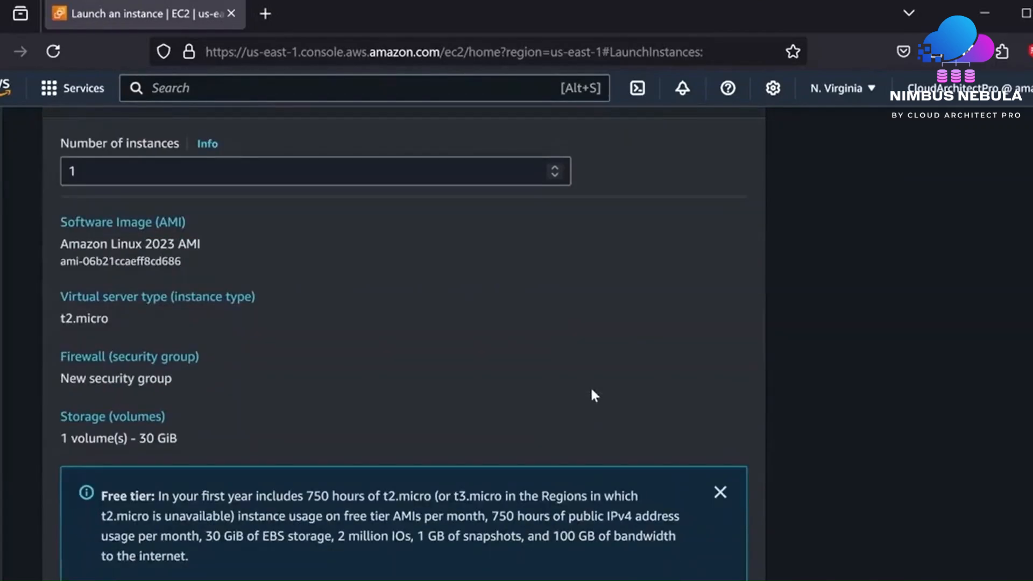
pyautogui.scroll(-2, 592, 394)
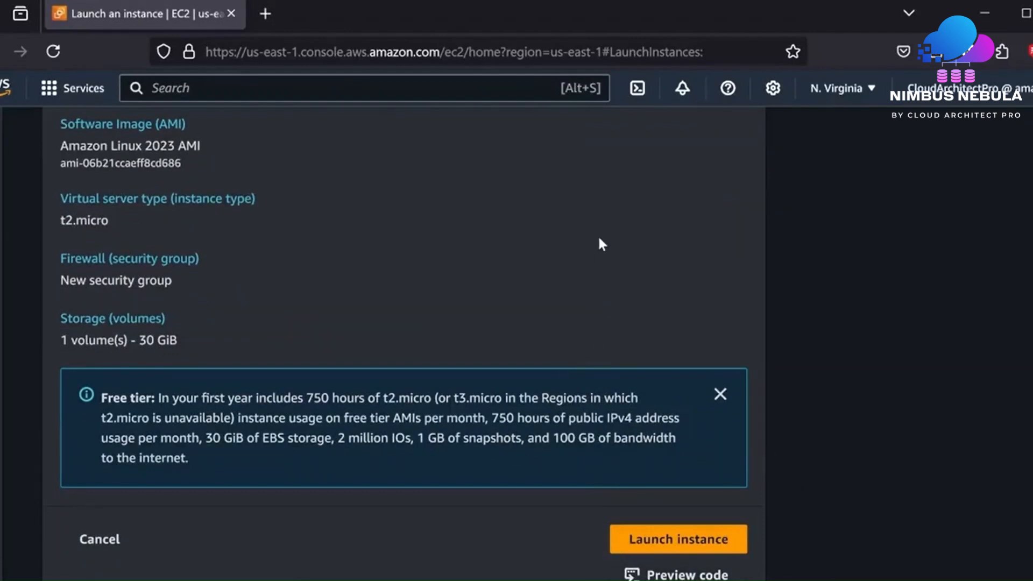
pyautogui.scroll(4, 598, 234)
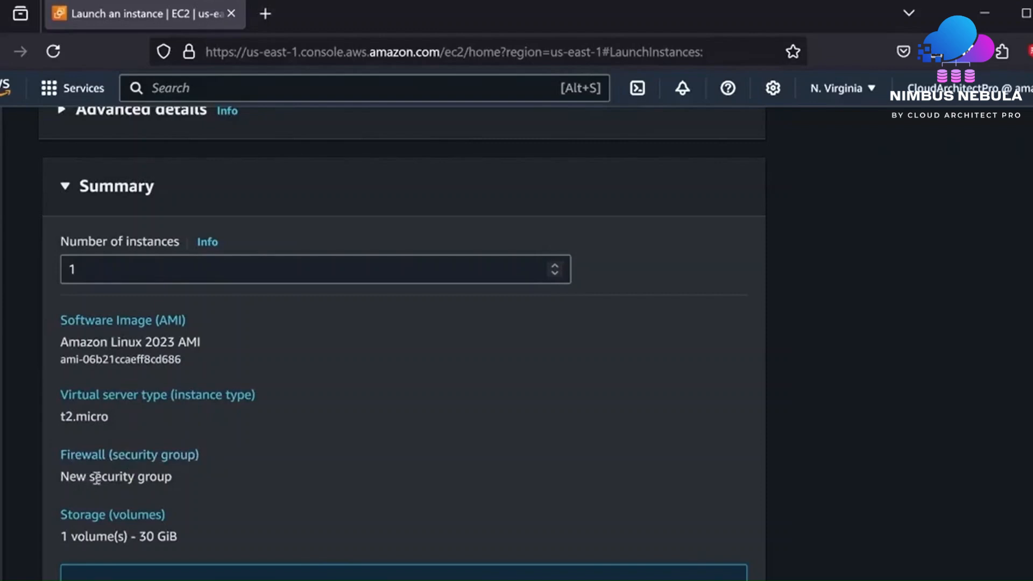
pyautogui.scroll(-3, 452, 440)
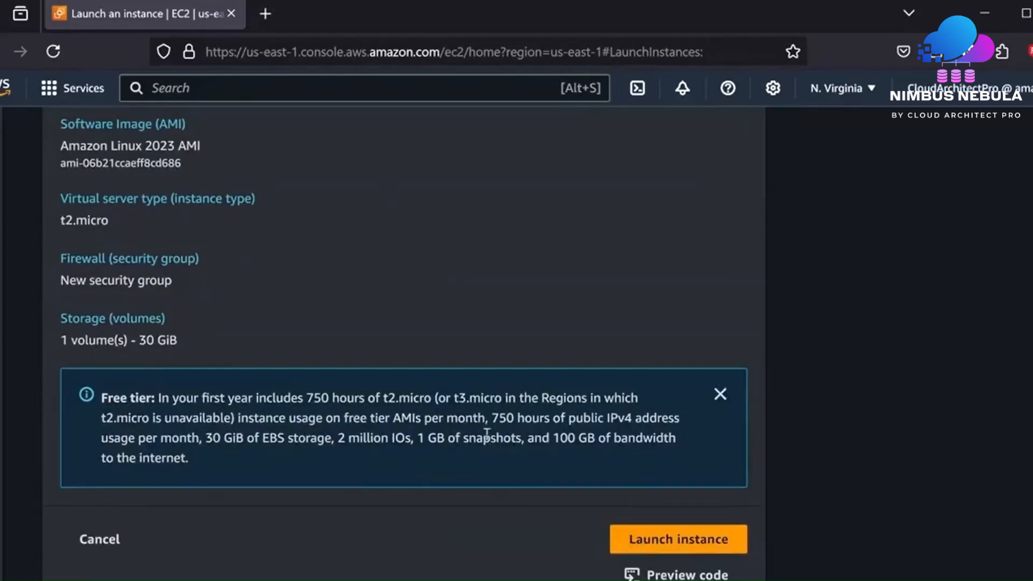
pyautogui.click(693, 550)
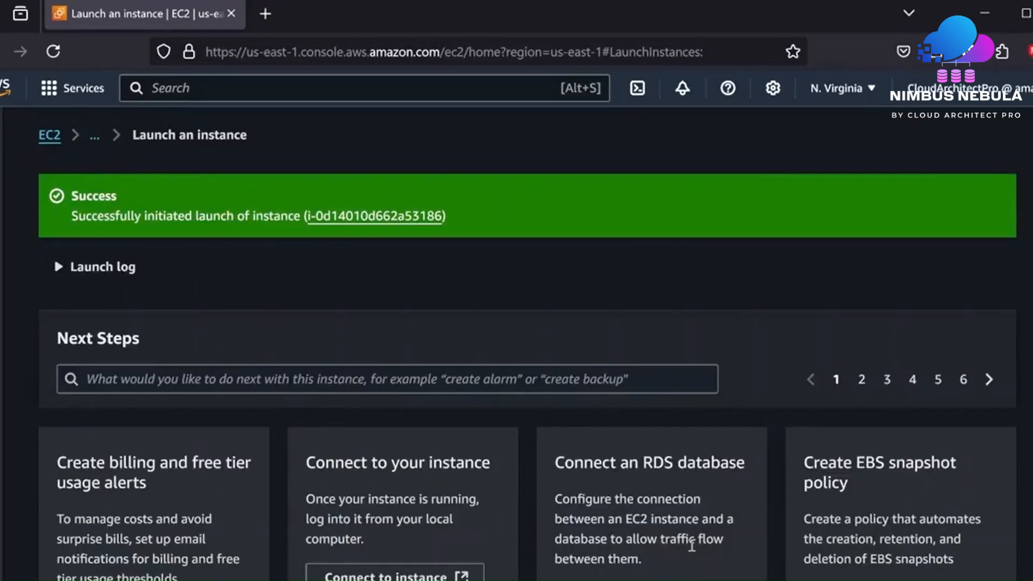
# - Go back to the EC2 dashboard and show the running instances list
pyautogui.click(52, 141)
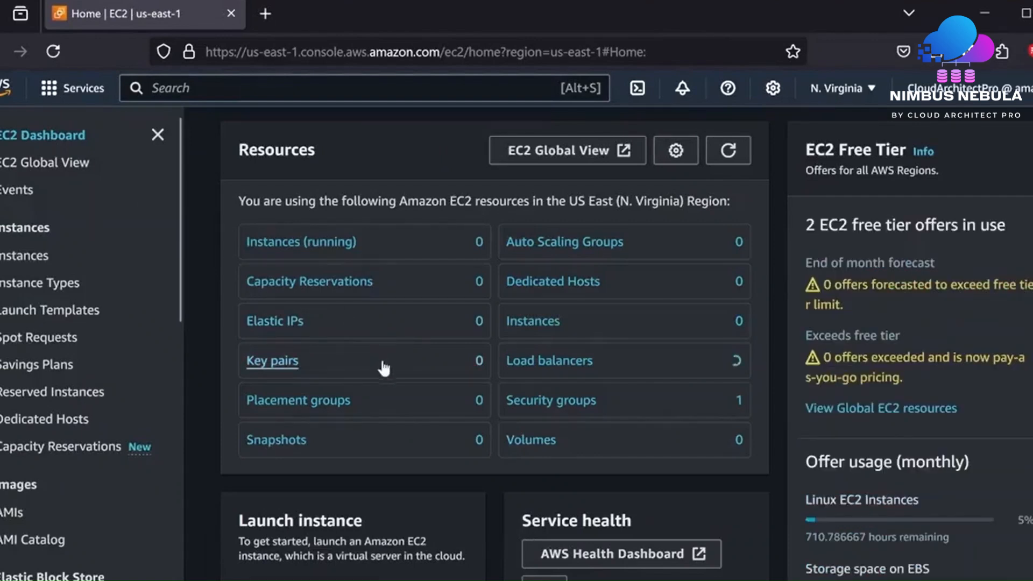
pyautogui.click(297, 244)
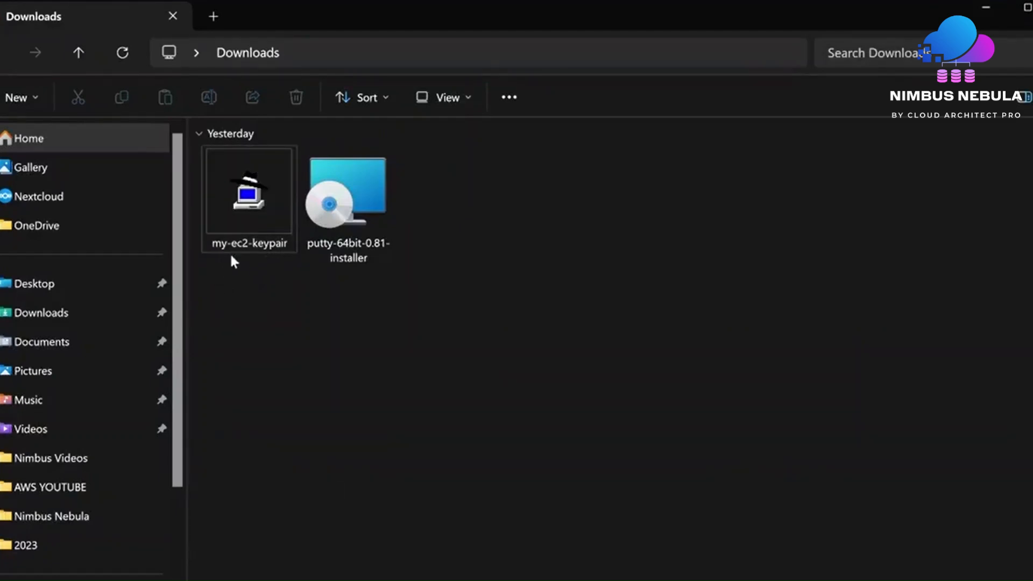
# - Check that my-ec2-keypair is a PuTTY private key file, then minimize File Explorer
pyautogui.moveTo(265, 225)
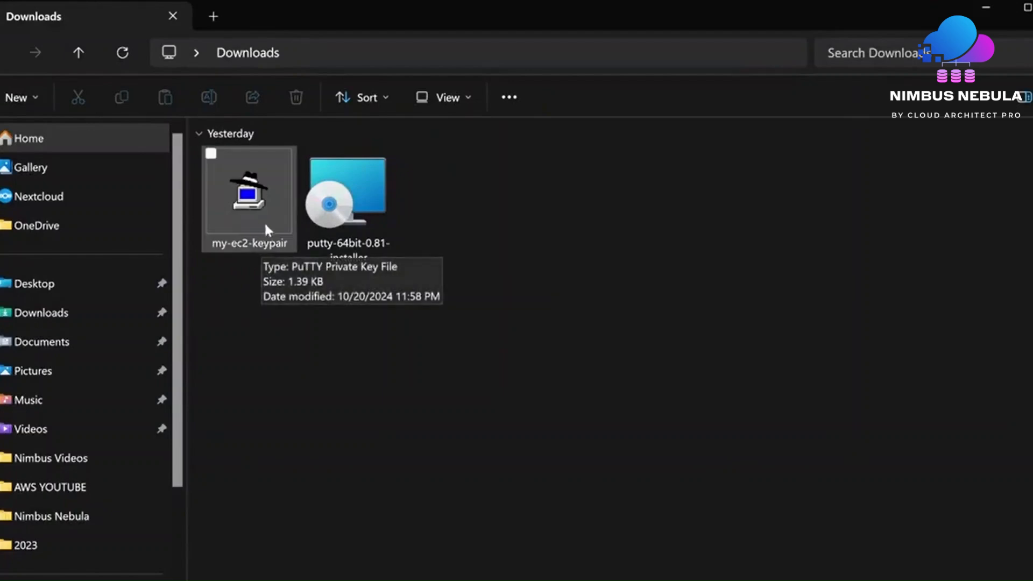
pyautogui.click(988, 6)
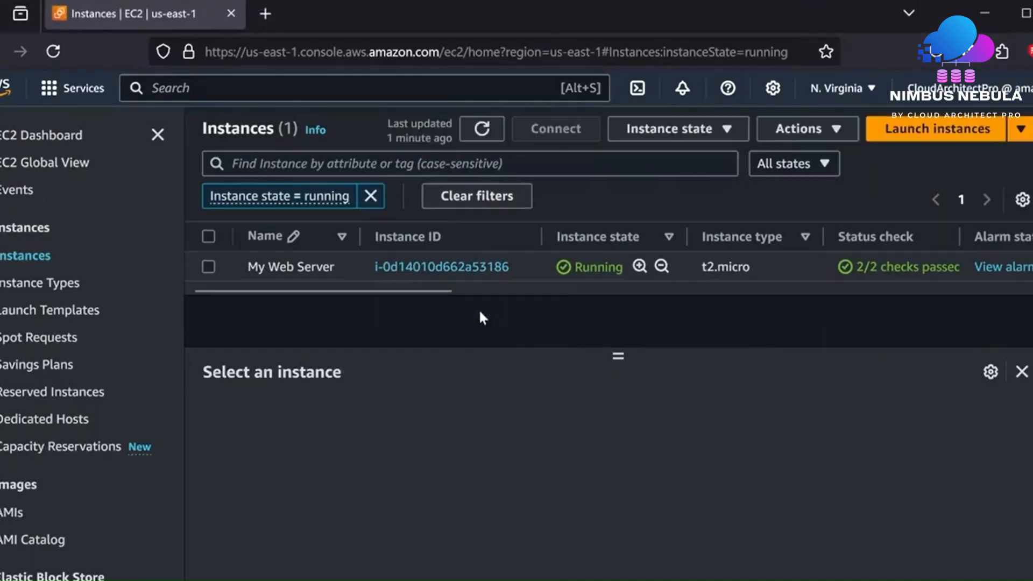
# - Open My Web Server's details and copy its public IP 44.214.136.230
pyautogui.click(471, 267)
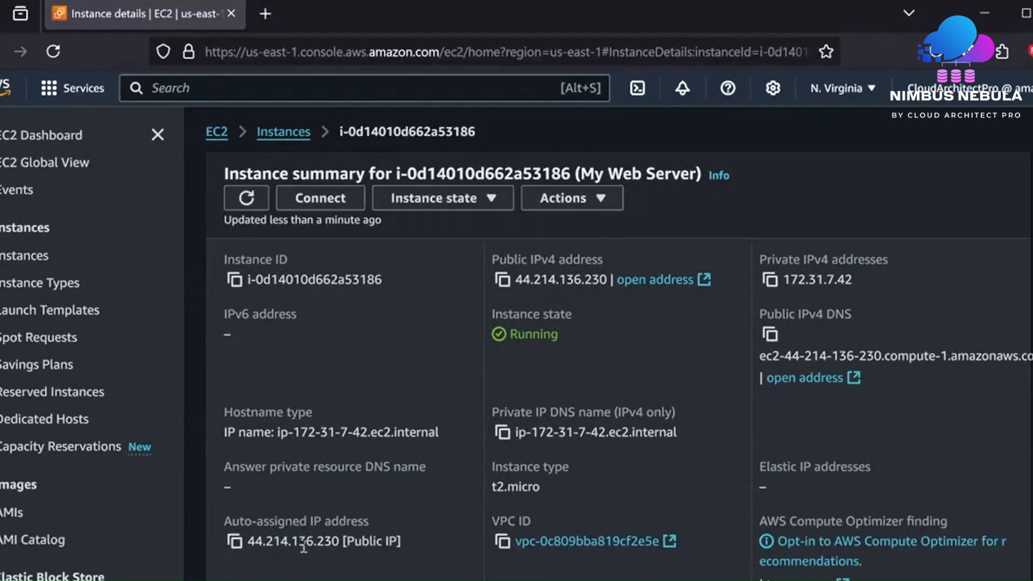
pyautogui.click(235, 541)
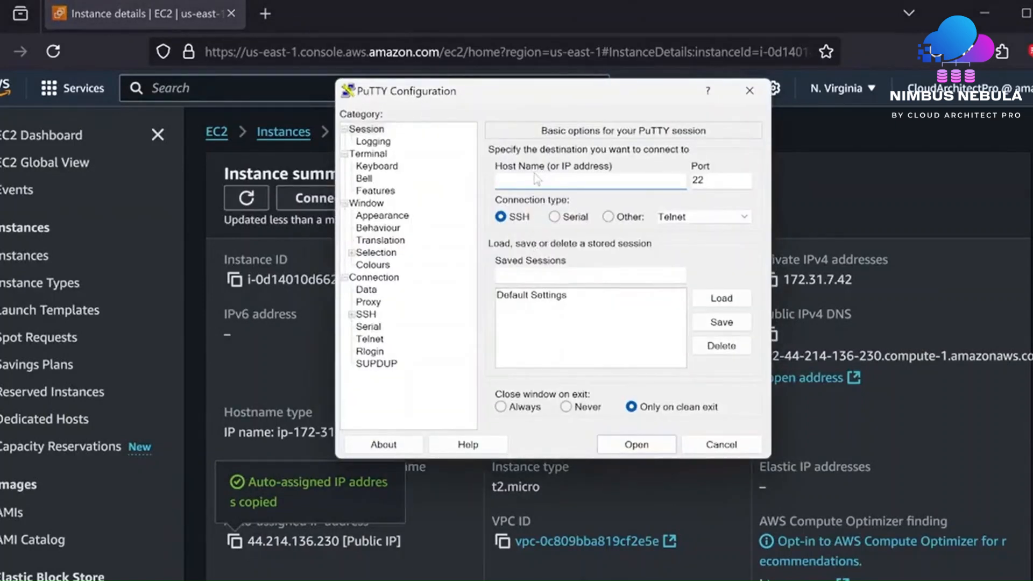
# - Enter 44.214.136.230 as the host and go to Connection > SSH > Auth > Credentials
pyautogui.hotkey('ctrl', 'v')
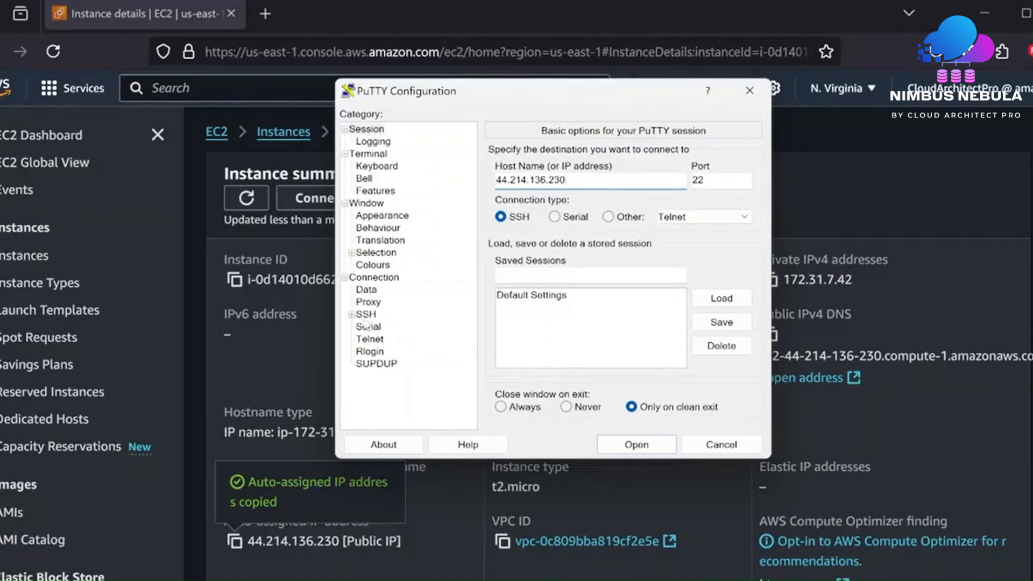
pyautogui.click(363, 315)
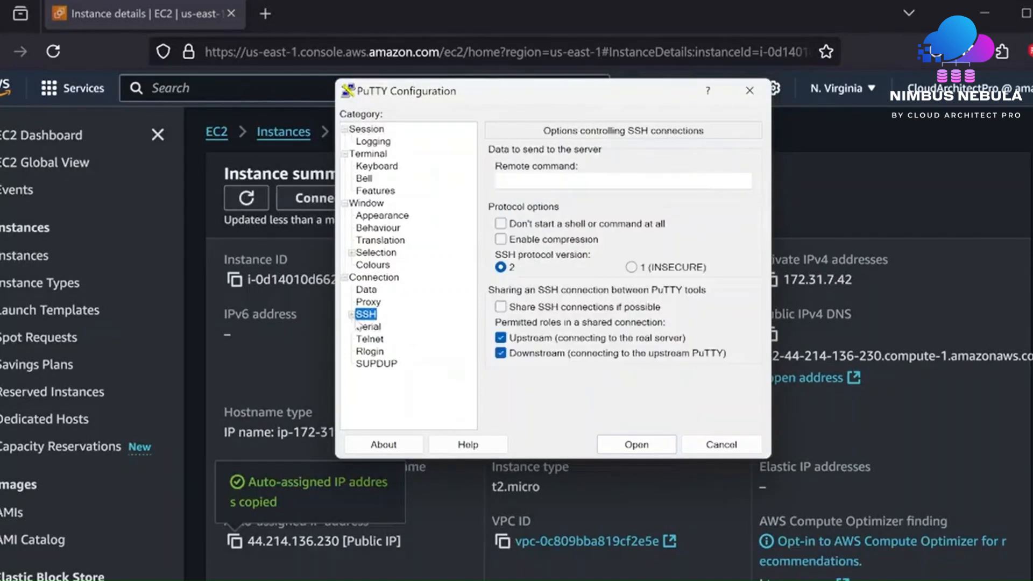
pyautogui.click(351, 314)
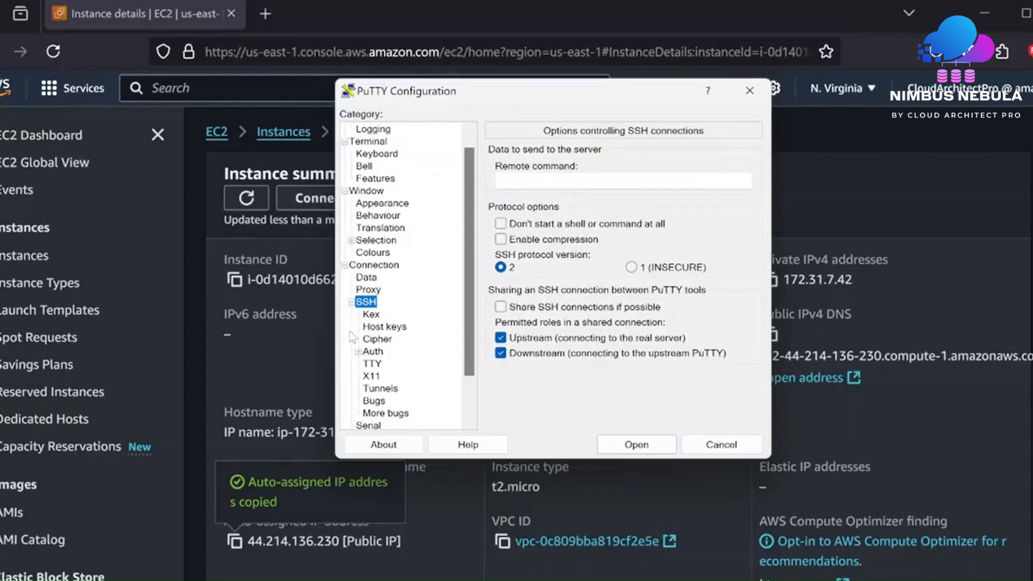
pyautogui.click(372, 352)
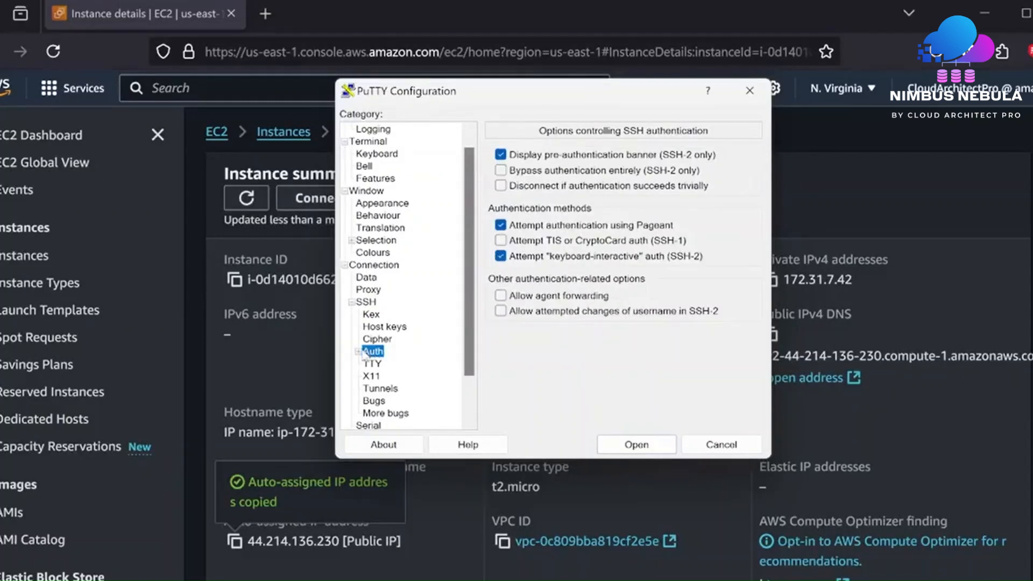
pyautogui.click(359, 352)
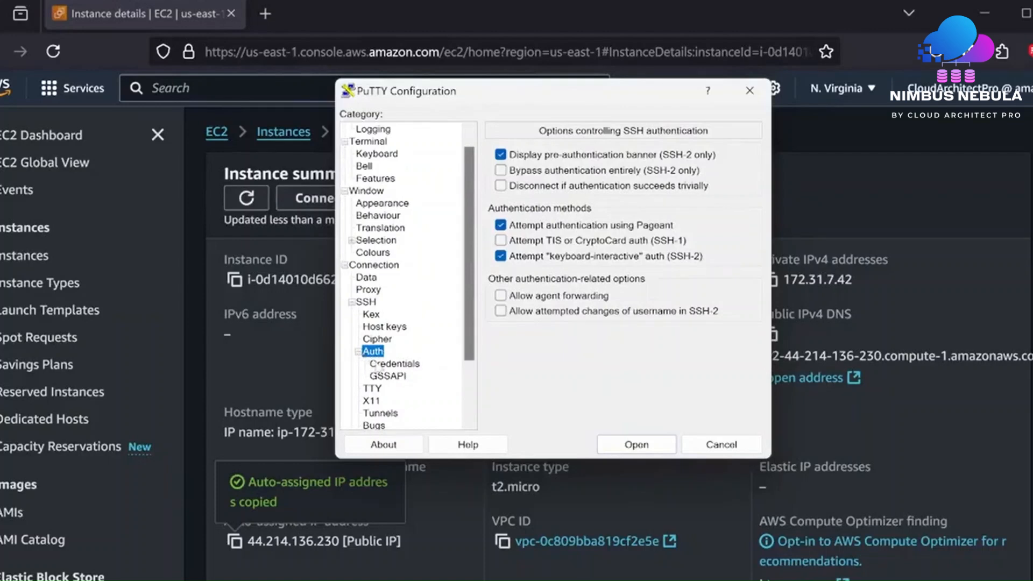
pyautogui.click(377, 364)
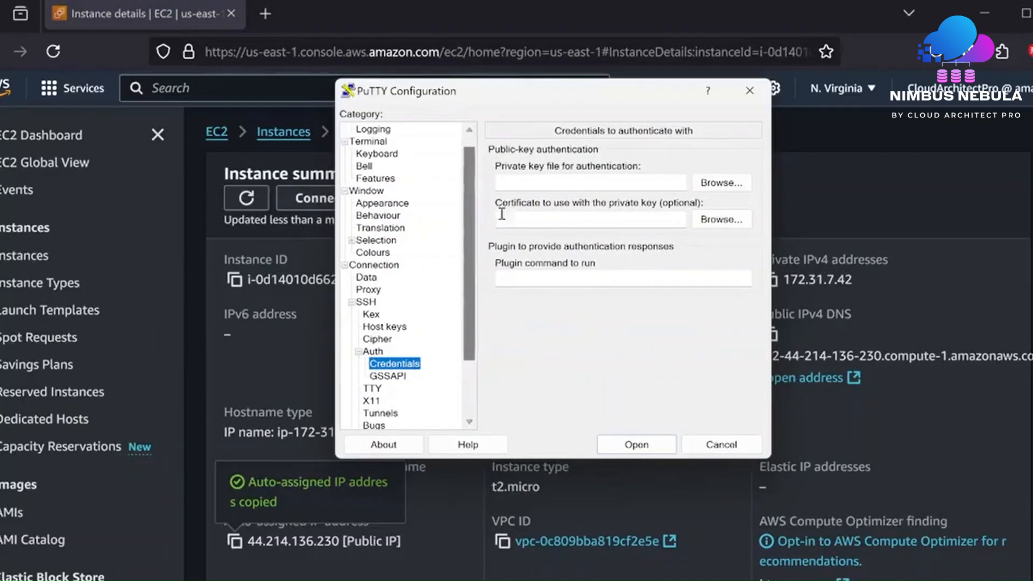
# - Load my-ec2-keypair from Downloads as the private key and open the connection
pyautogui.click(712, 185)
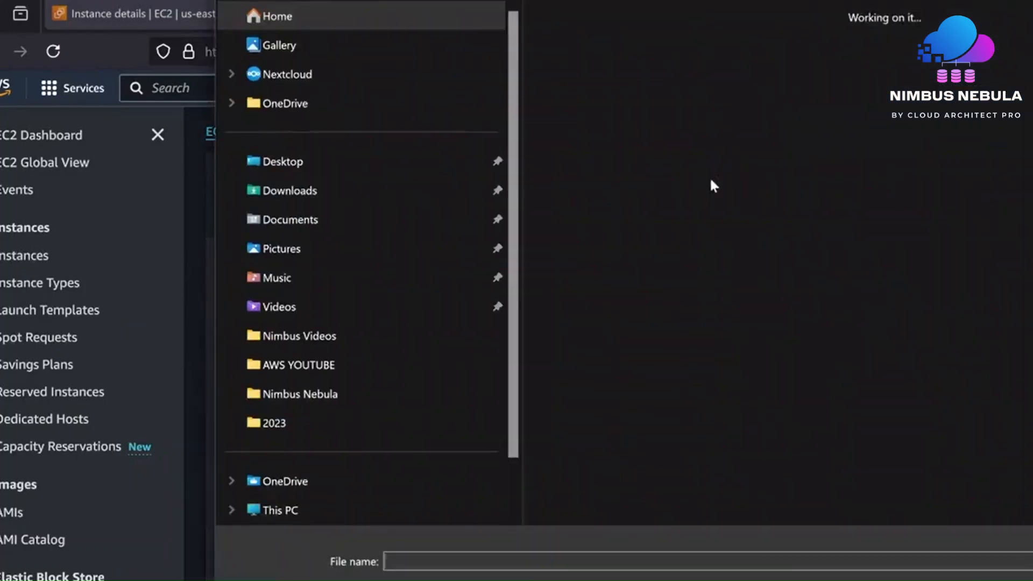
pyautogui.click(588, 86)
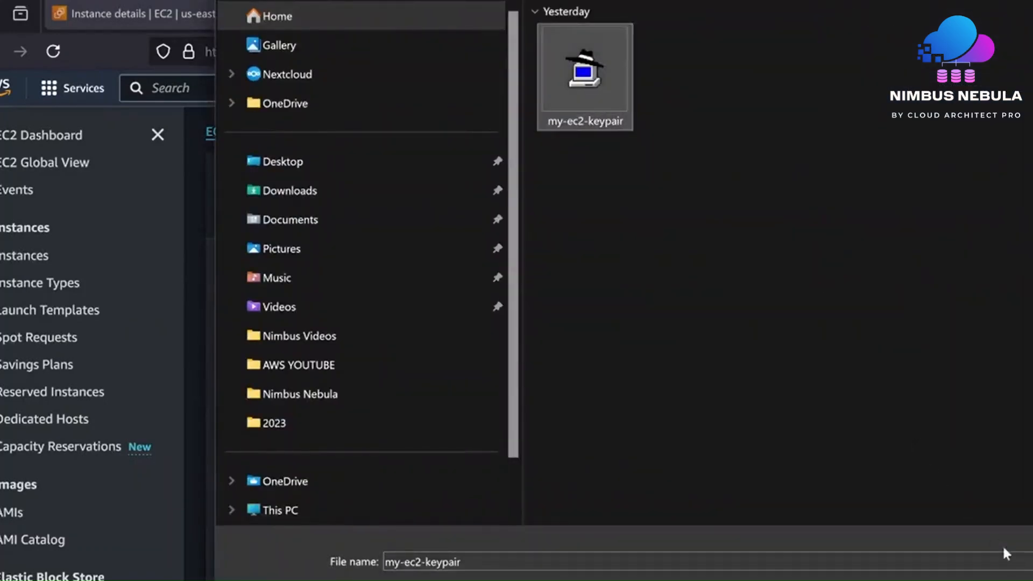
pyautogui.click(996, 580)
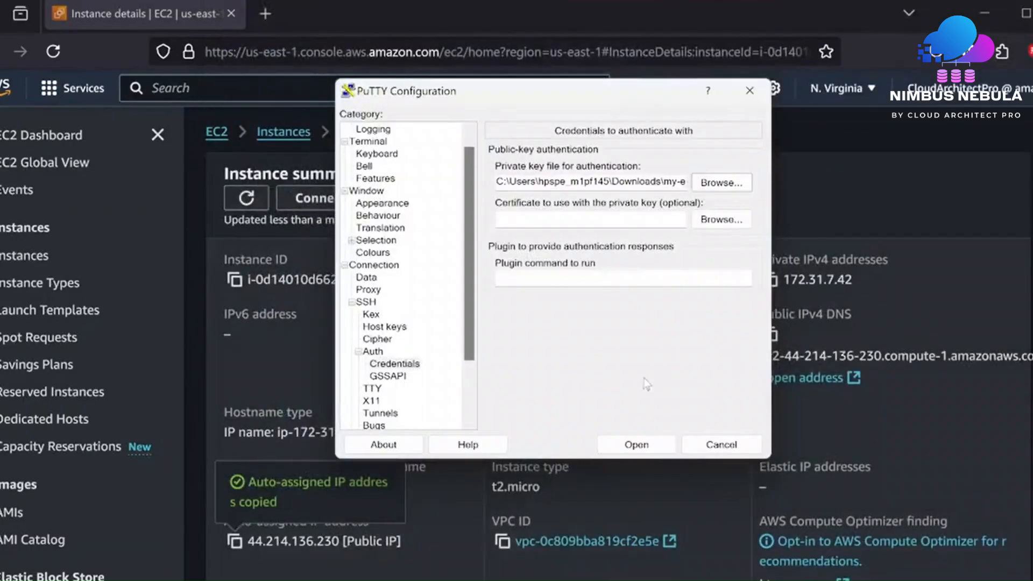
pyautogui.click(642, 445)
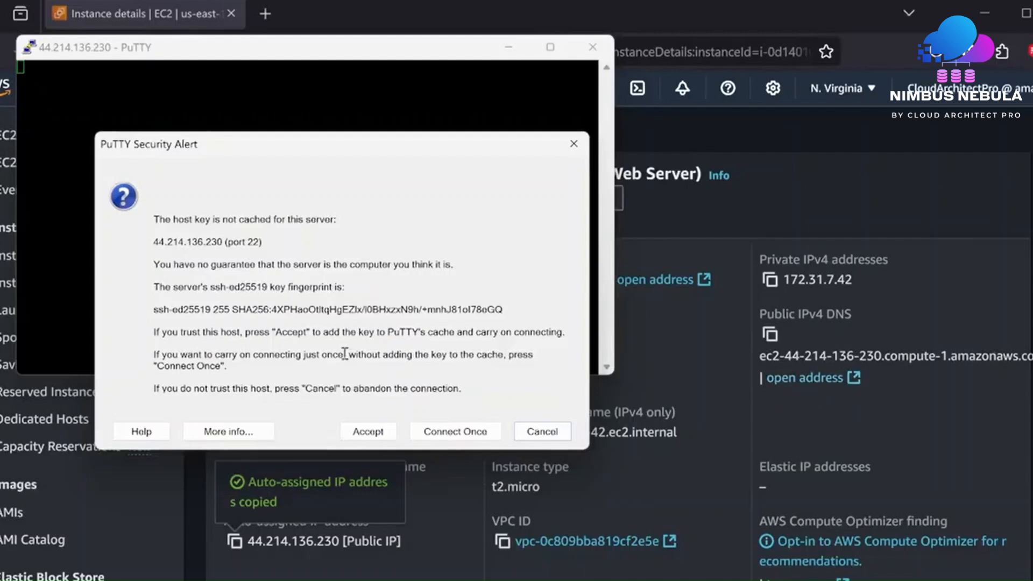
# - Accept the server's ssh-ed25519 host key and log in as ec2-user
pyautogui.click(369, 433)
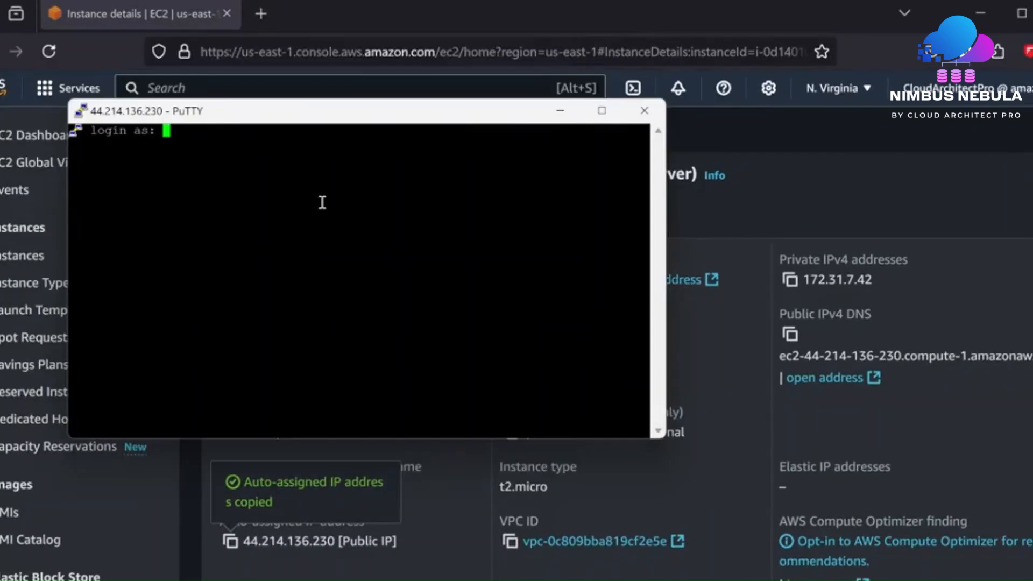
pyautogui.write('ec2-user')
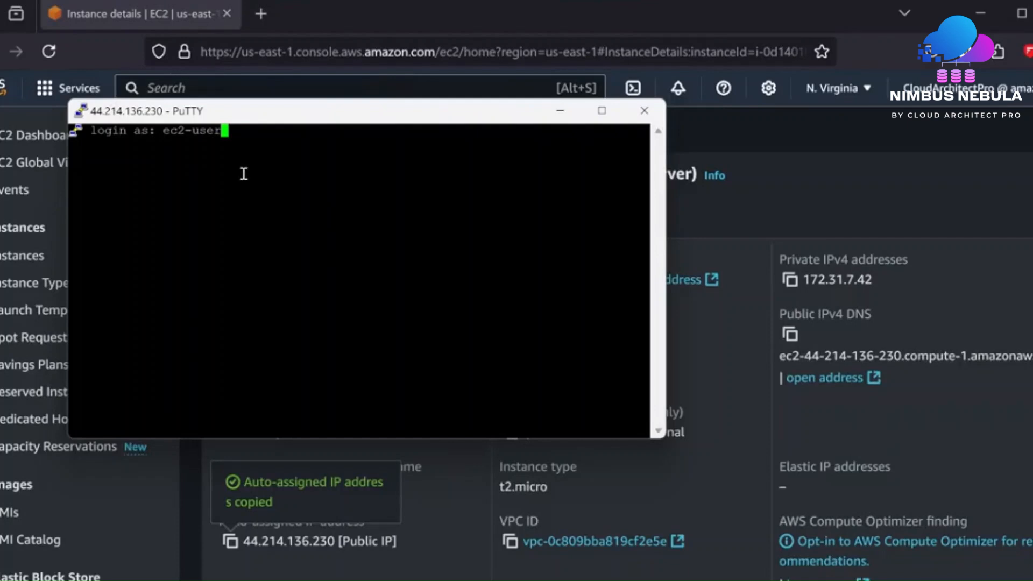
pyautogui.press('Return')
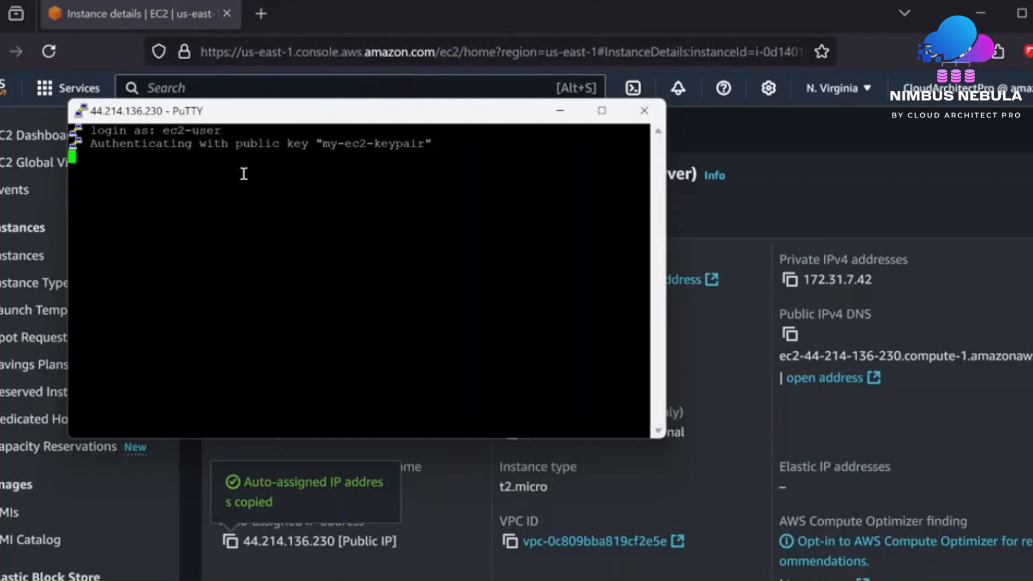